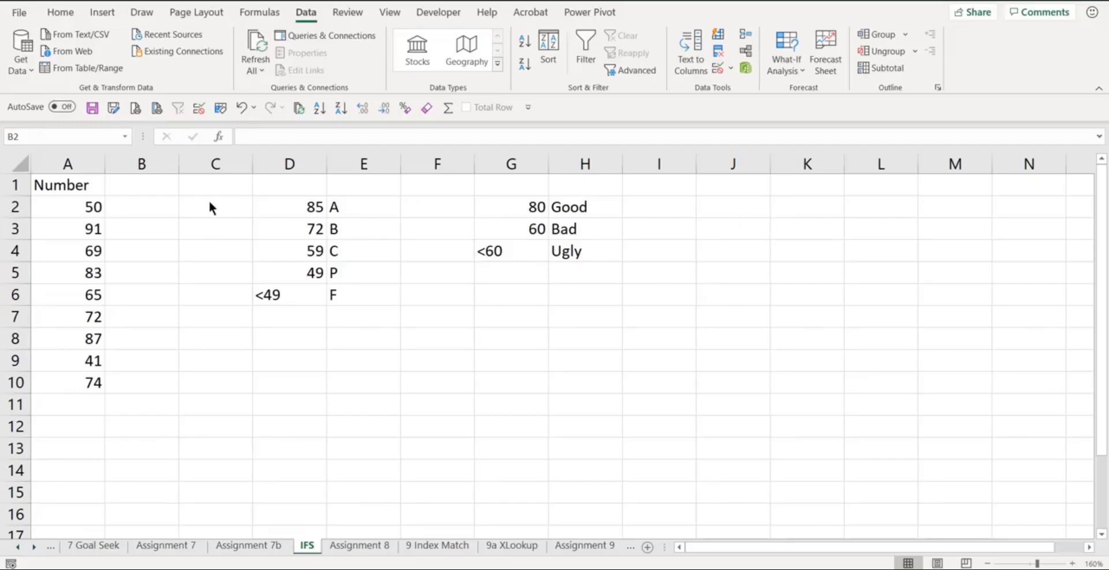
- Start an IFS formula in cell B2 with A2>$G$2 as the first logical test
left_click(149, 208)
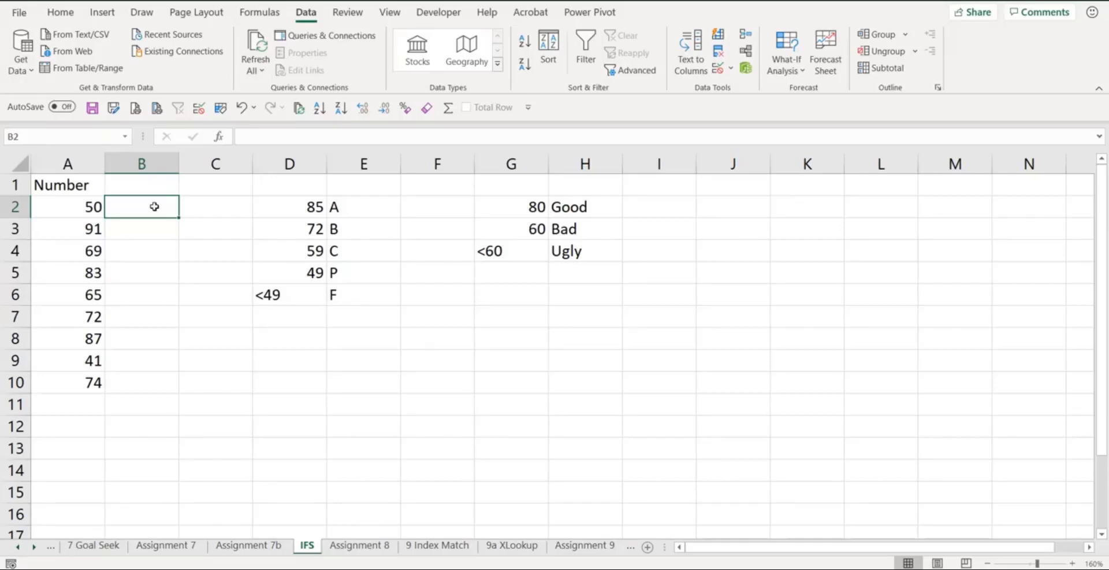
type("=")
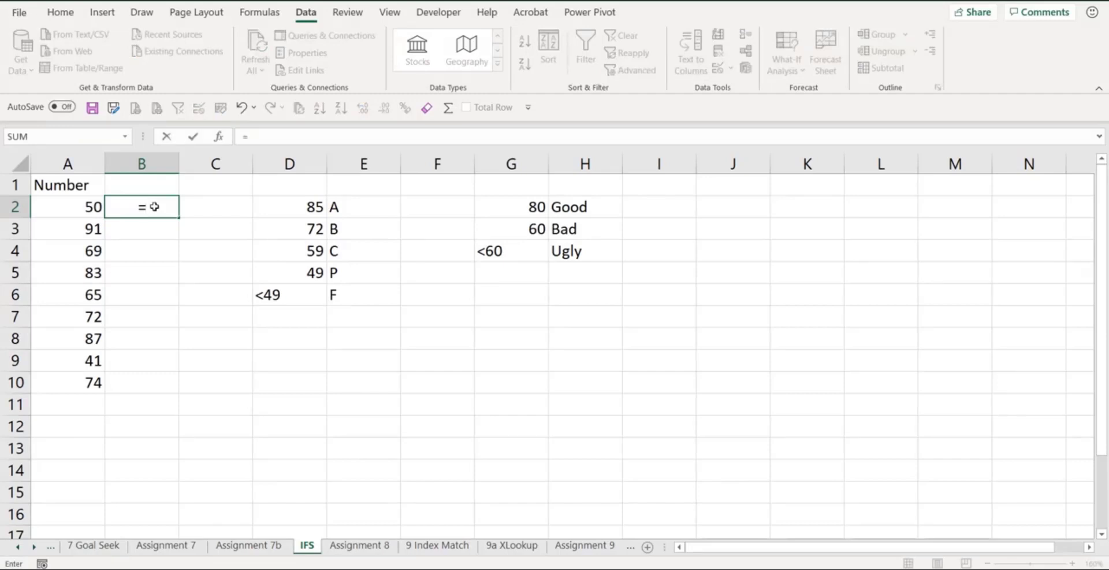
type("ifs")
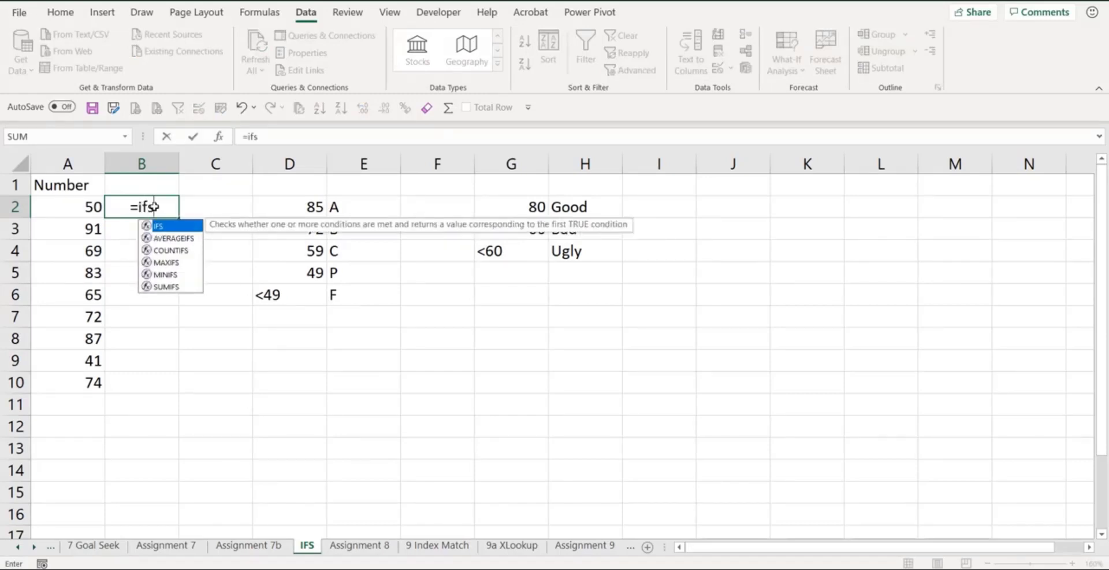
key("Tab")
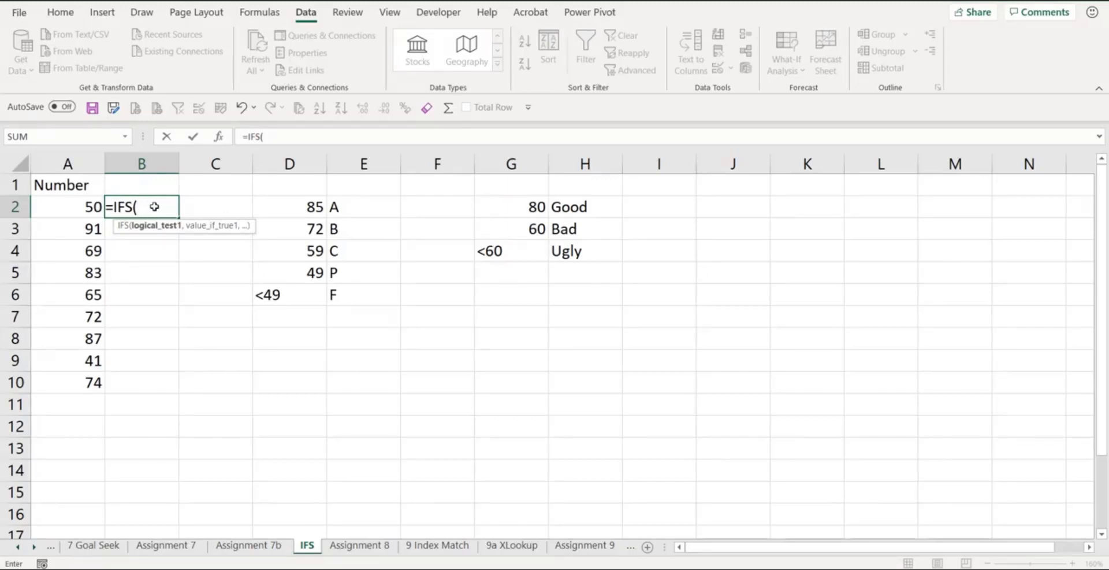
left_click(72, 208)
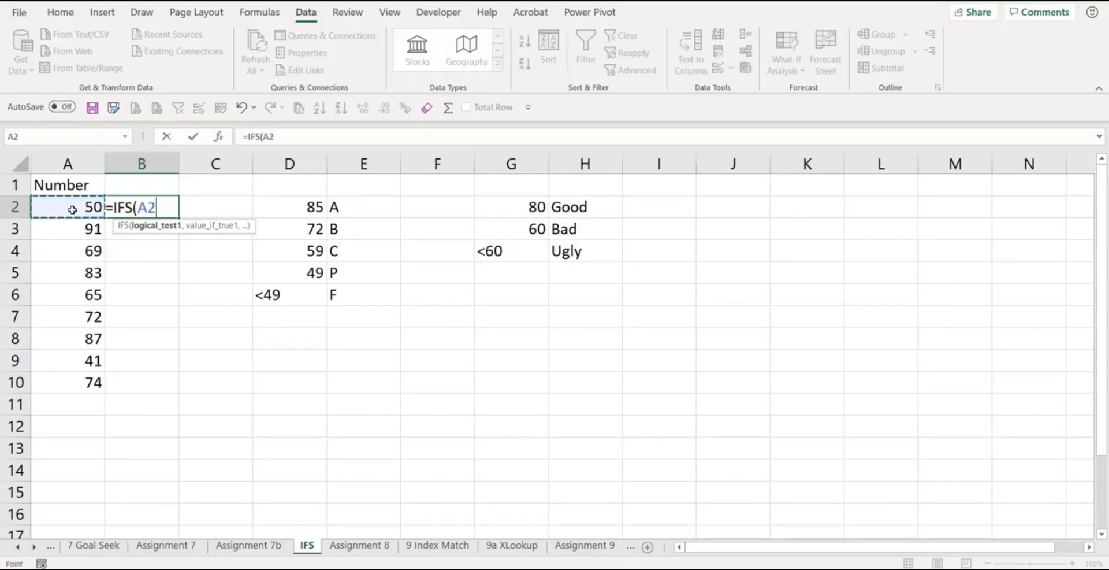
type(">")
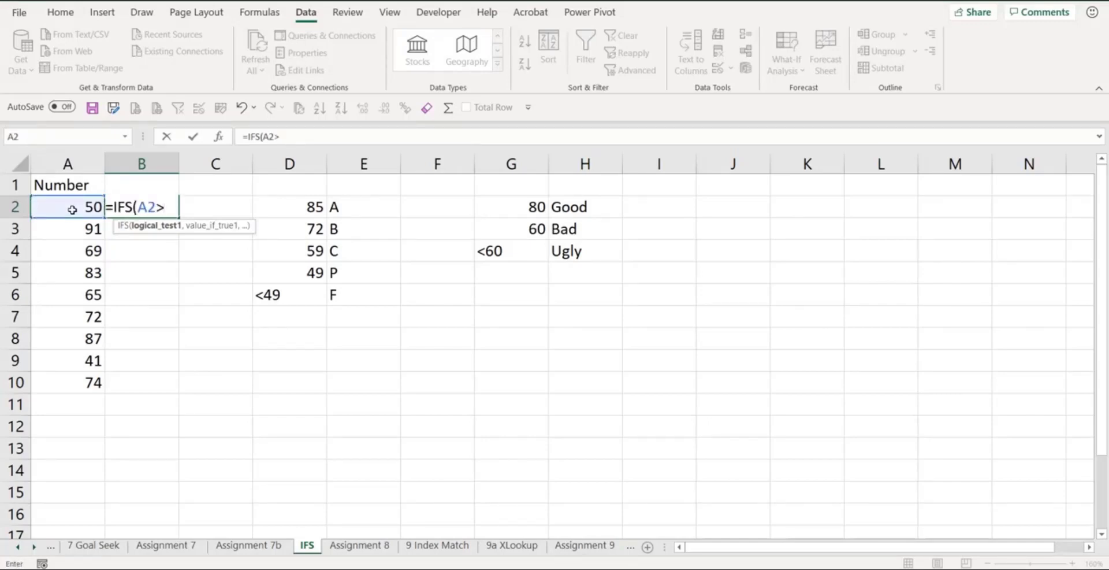
left_click(529, 207)
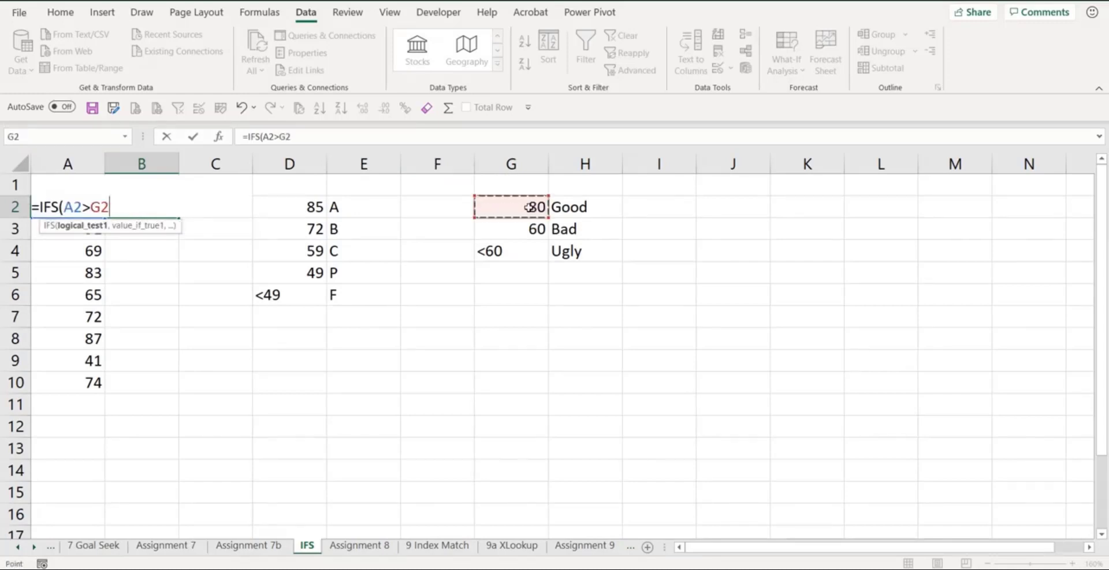
key("F4")
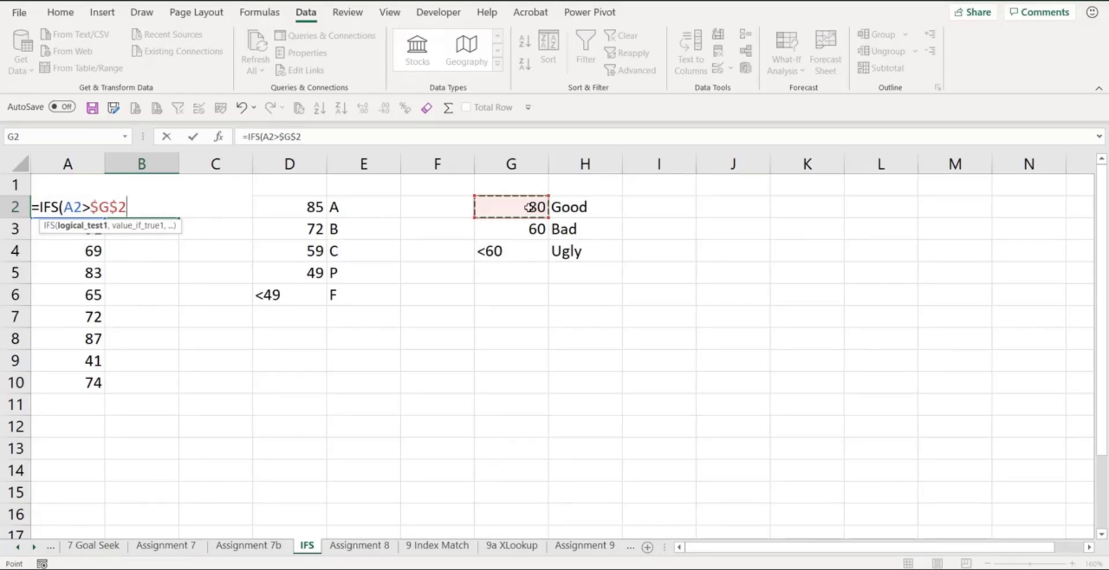
type(",")
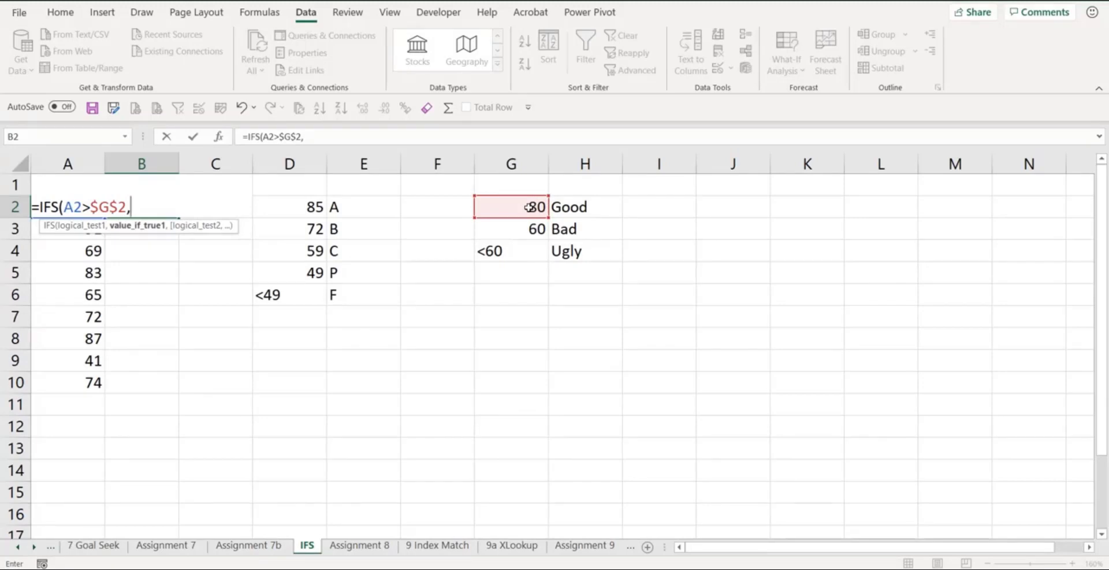
type("a2")
- Set the absolute reference $H$2 as the value the B2 formula returns for the first test
key("BackSpace")
key("BackSpace")
left_click(565, 208)
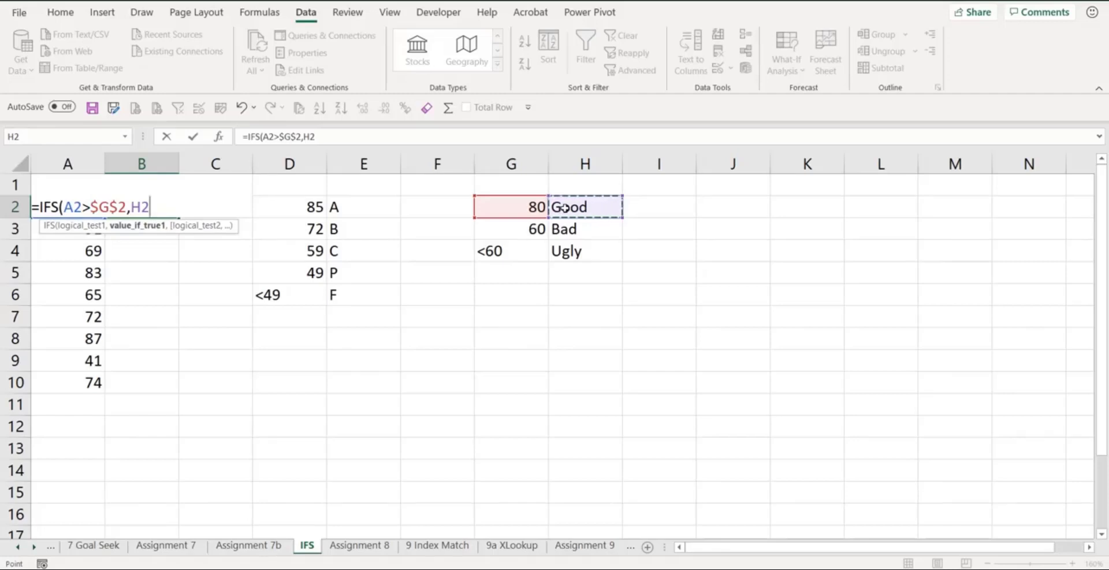
key("F4")
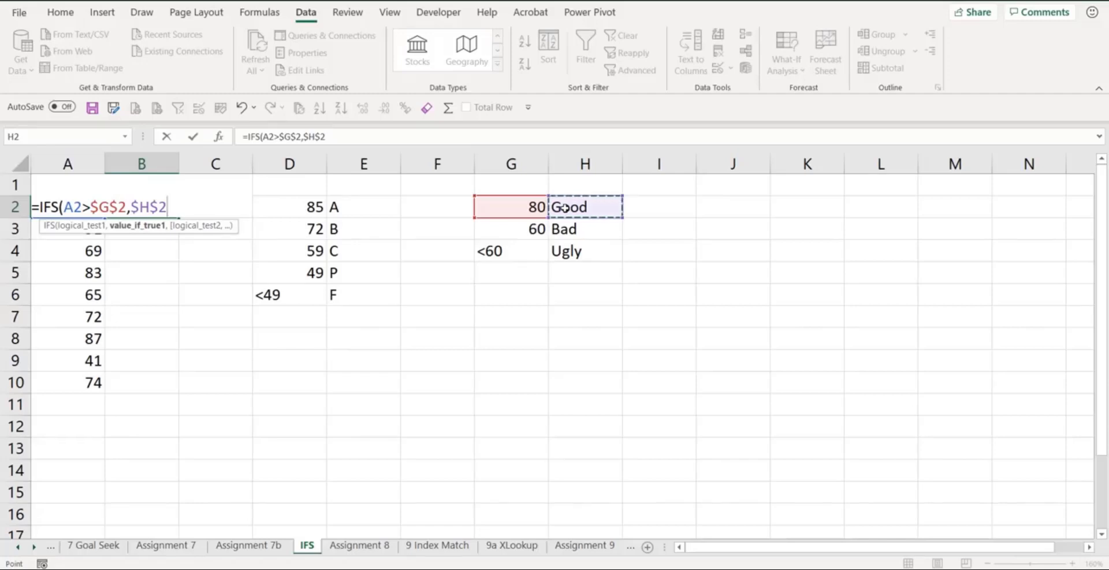
type(",")
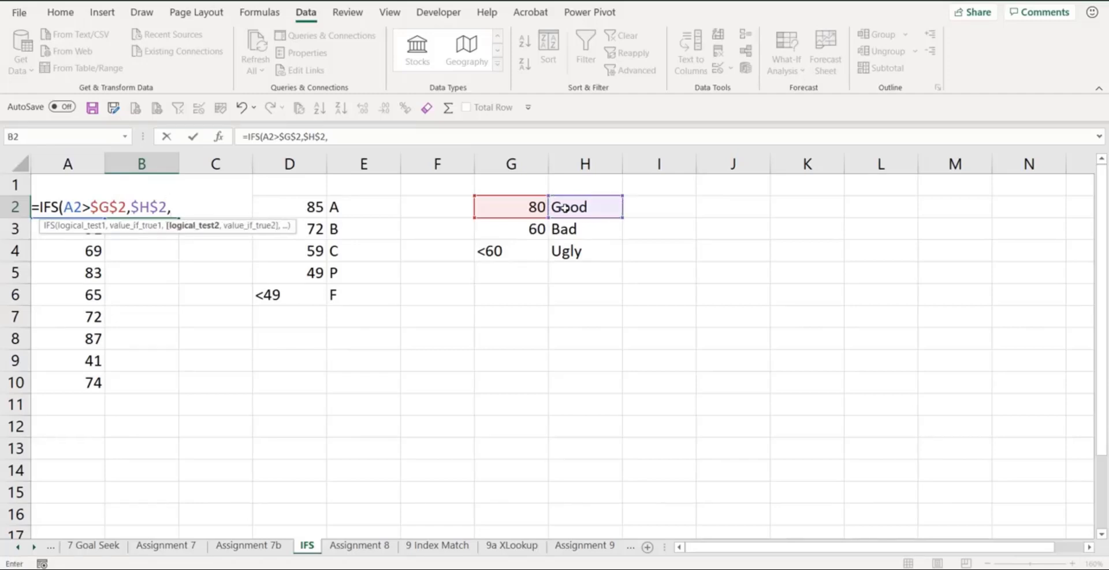
type("a")
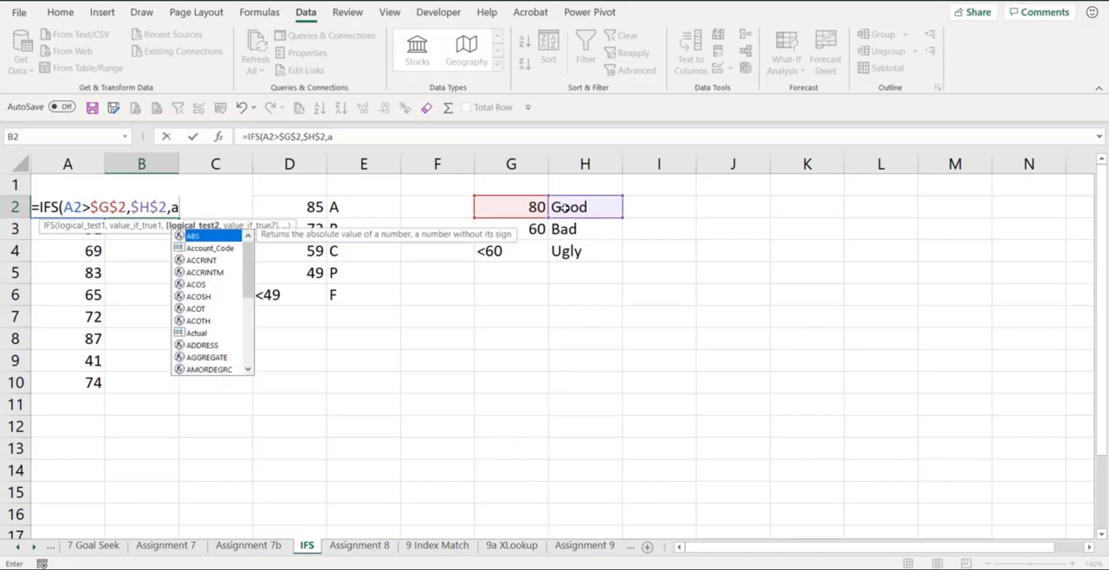
type("2>")
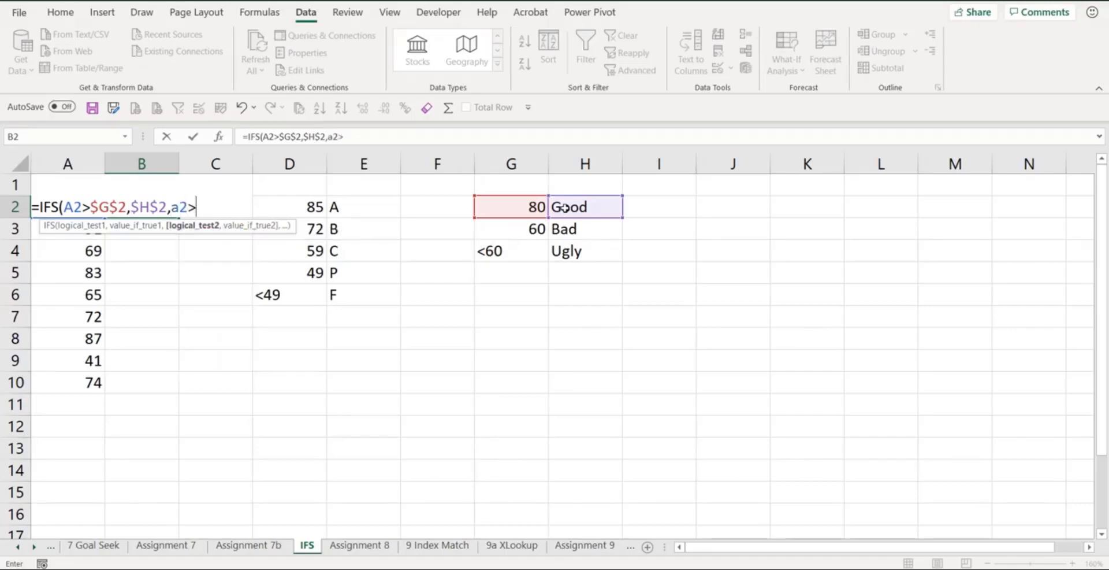
- Add a second condition to the B2 formula that returns $H$3 when A2>$G$3
left_click(527, 229)
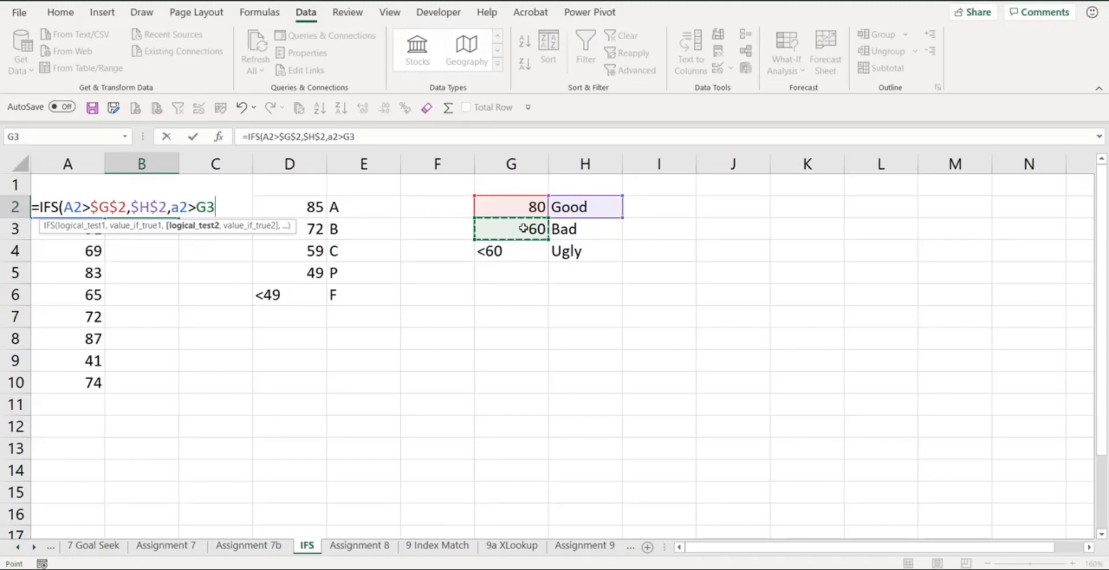
key("F4")
type(",")
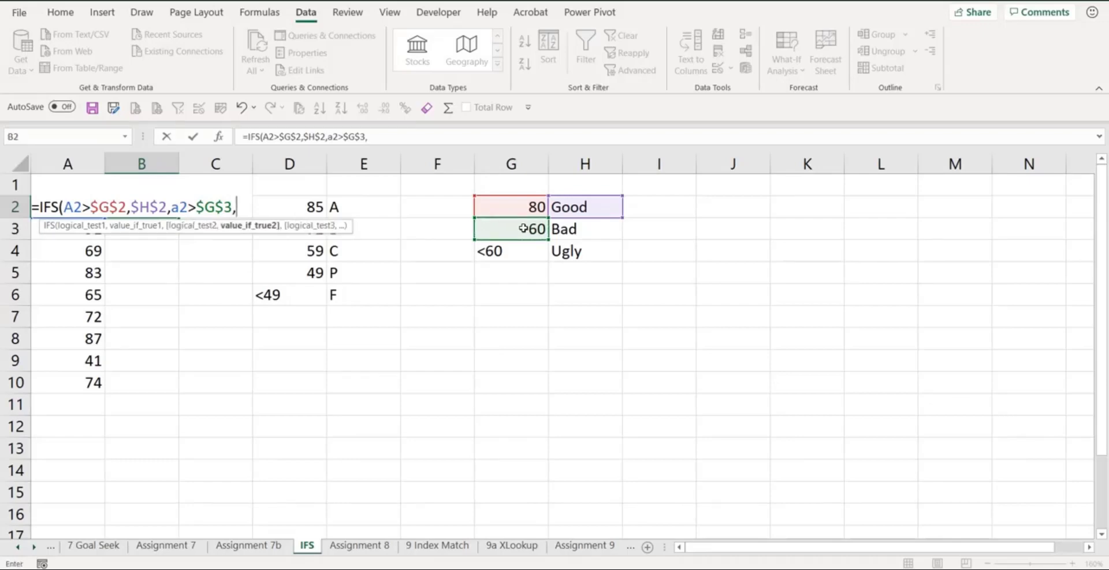
left_click(610, 227)
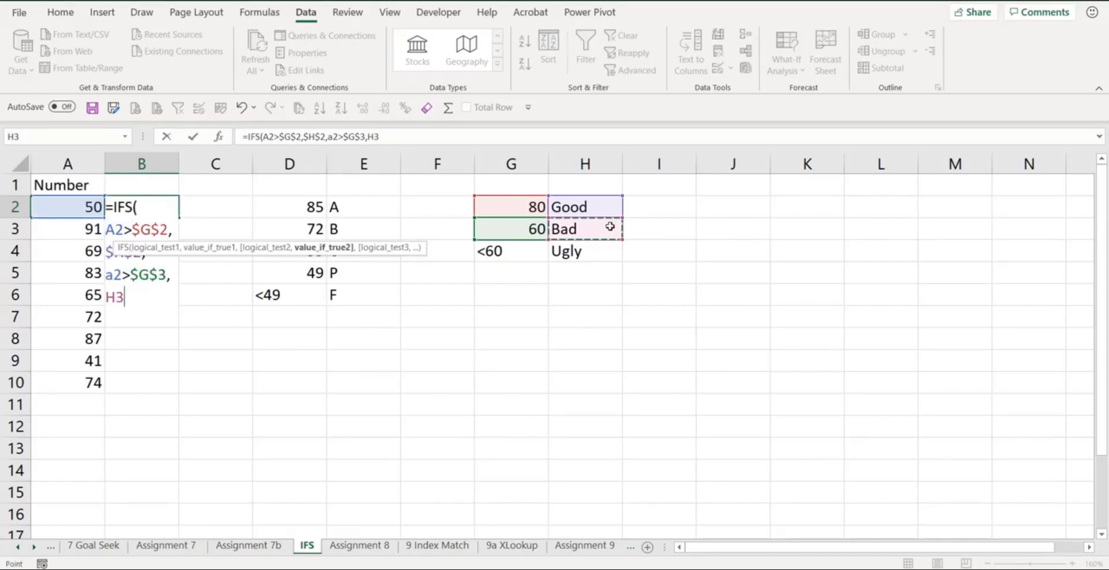
key("F4")
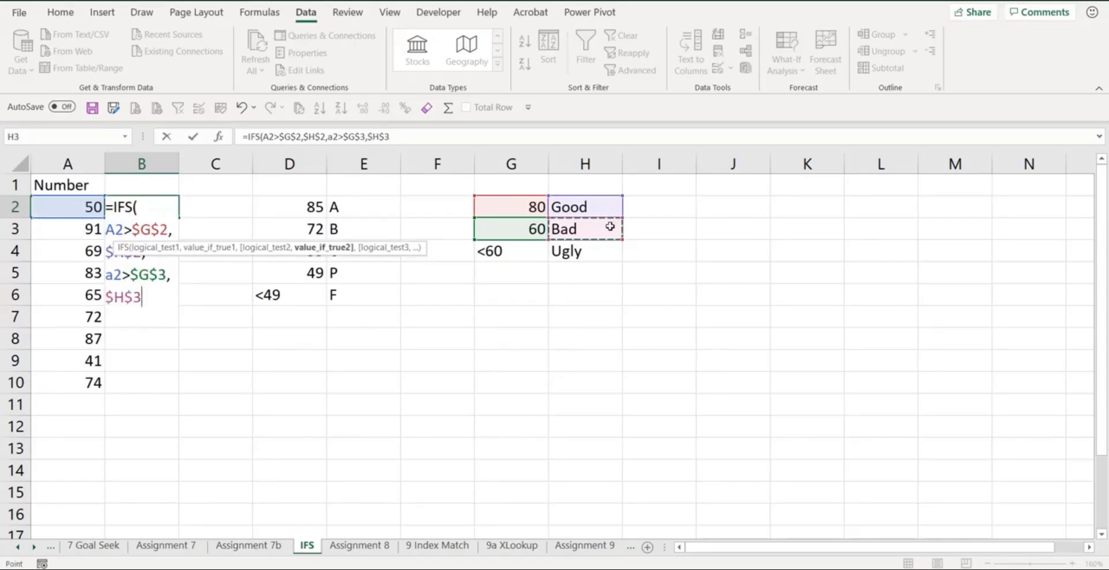
type(",")
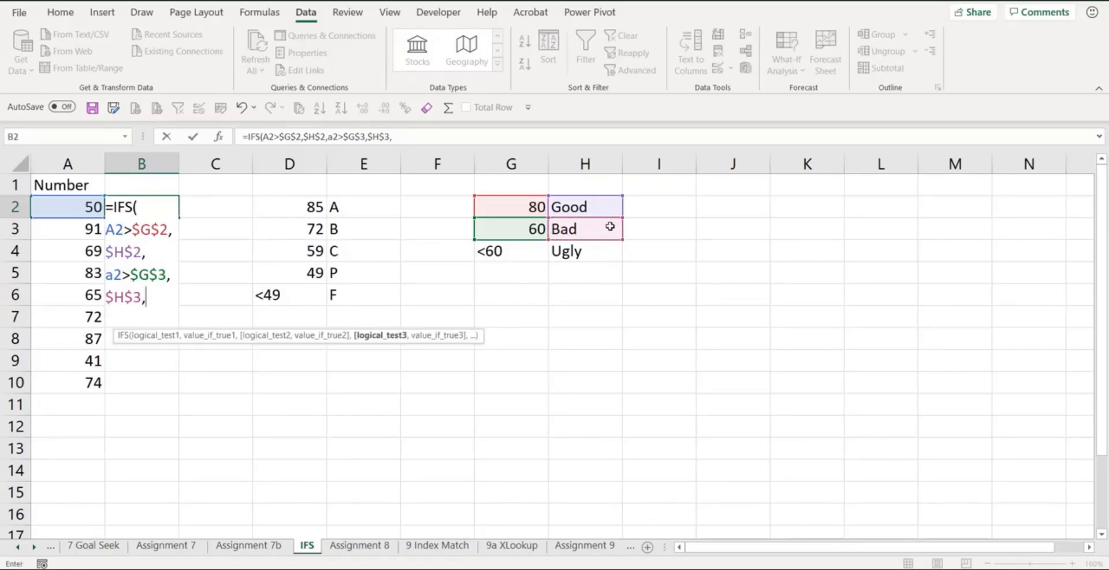
type("a2")
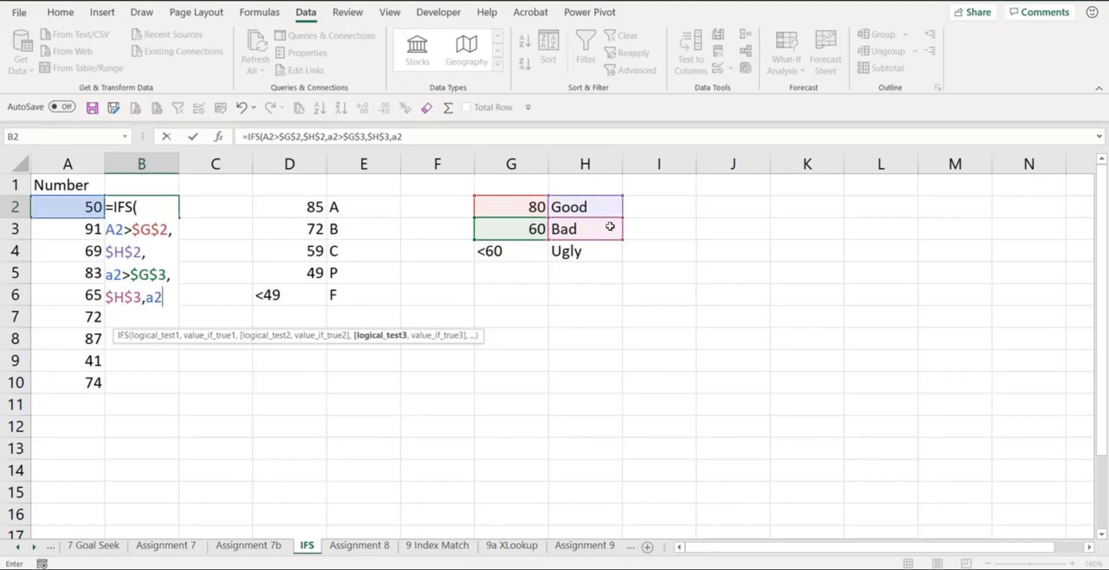
type("<=")
- Complete the B2 formula with a third condition returning $H$4 when A2<=$G$3, and fill it down through B10
left_click(517, 232)
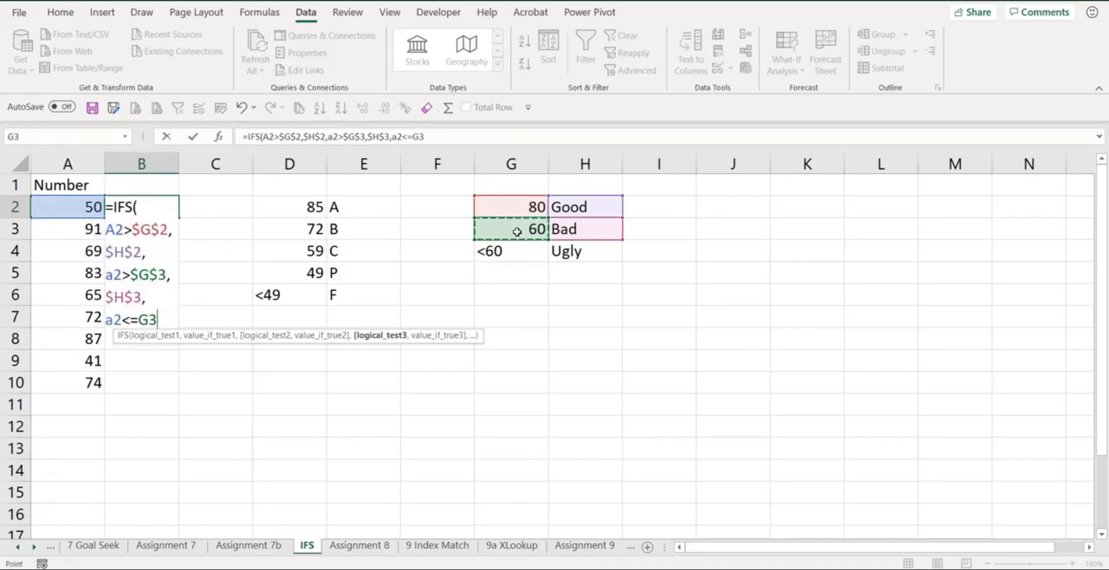
key("F4")
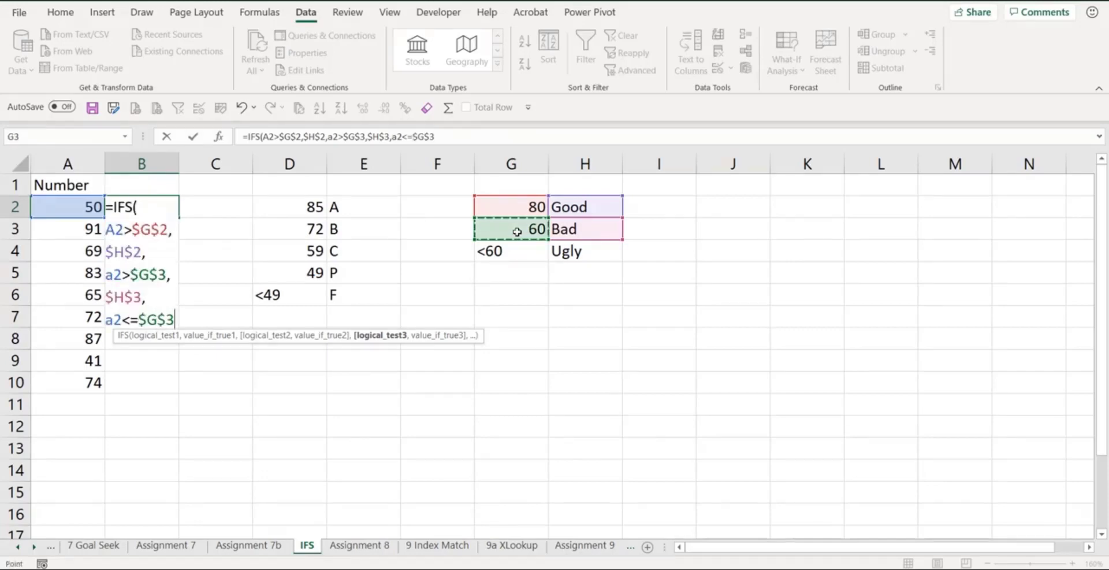
type(",")
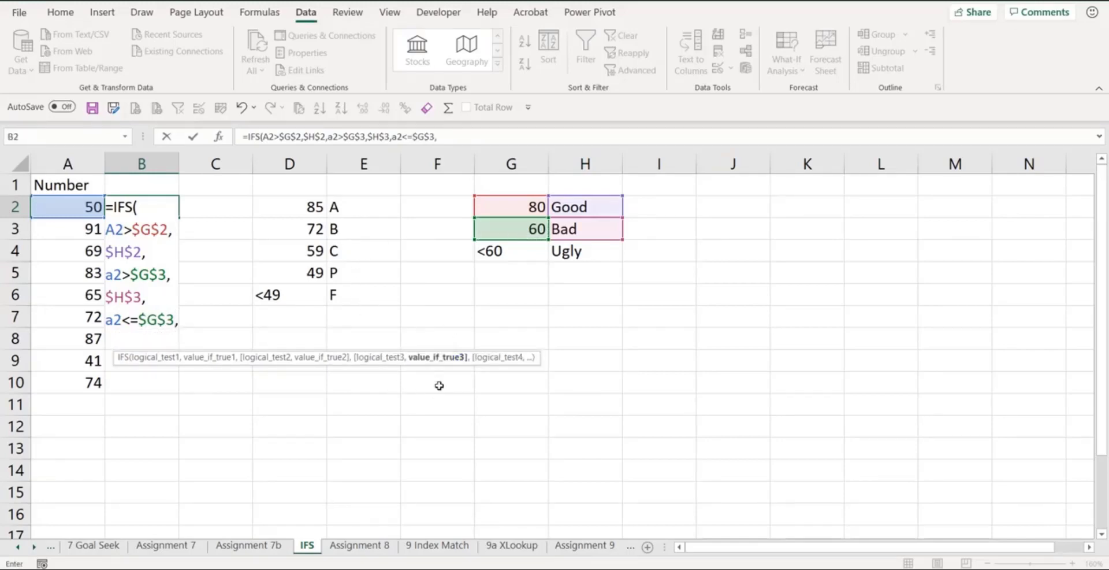
left_click(566, 253)
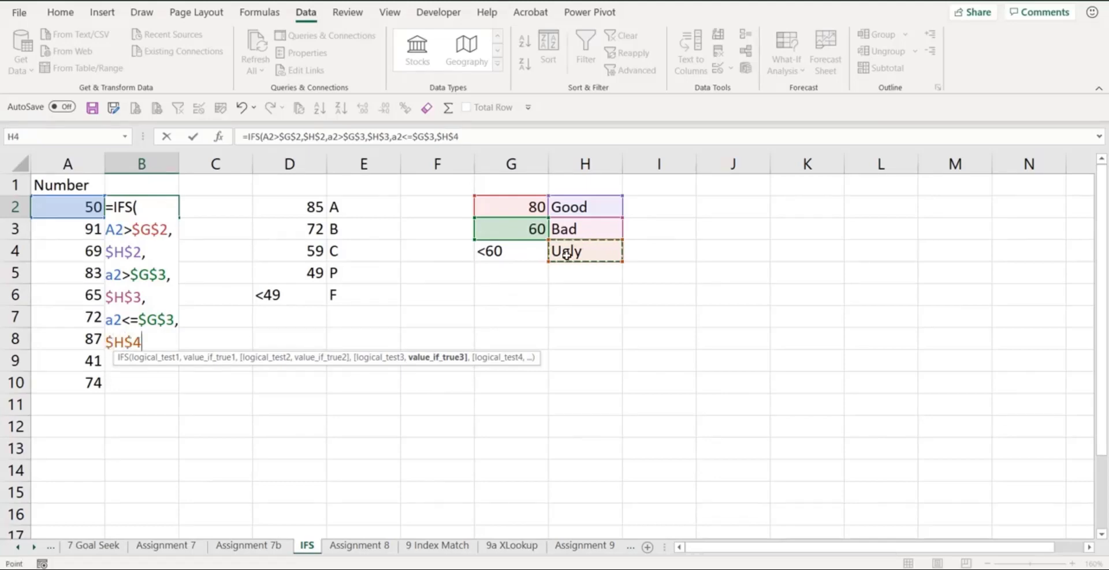
key("Return")
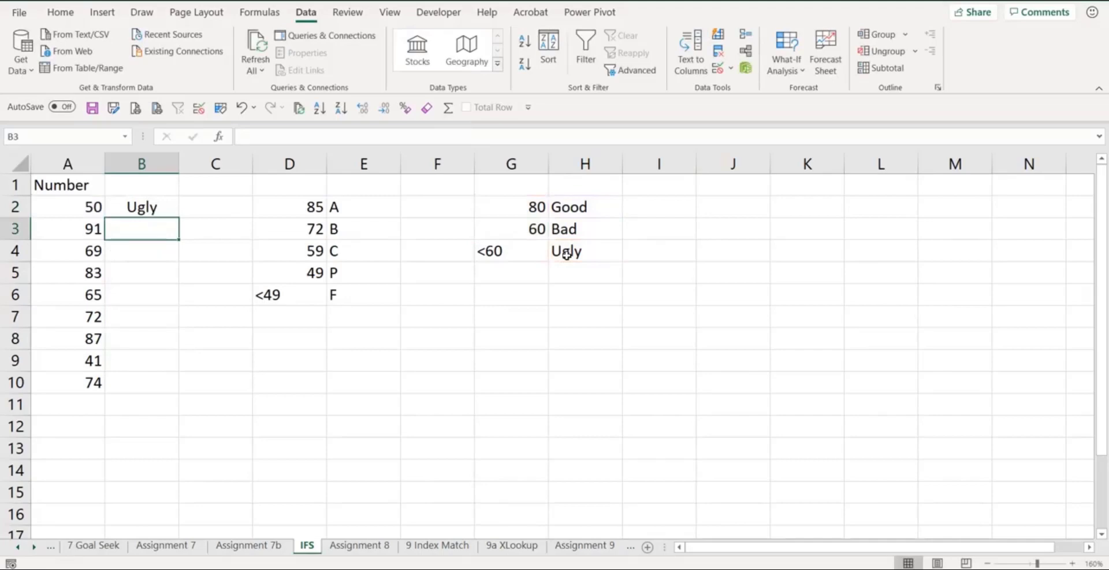
left_click(166, 209)
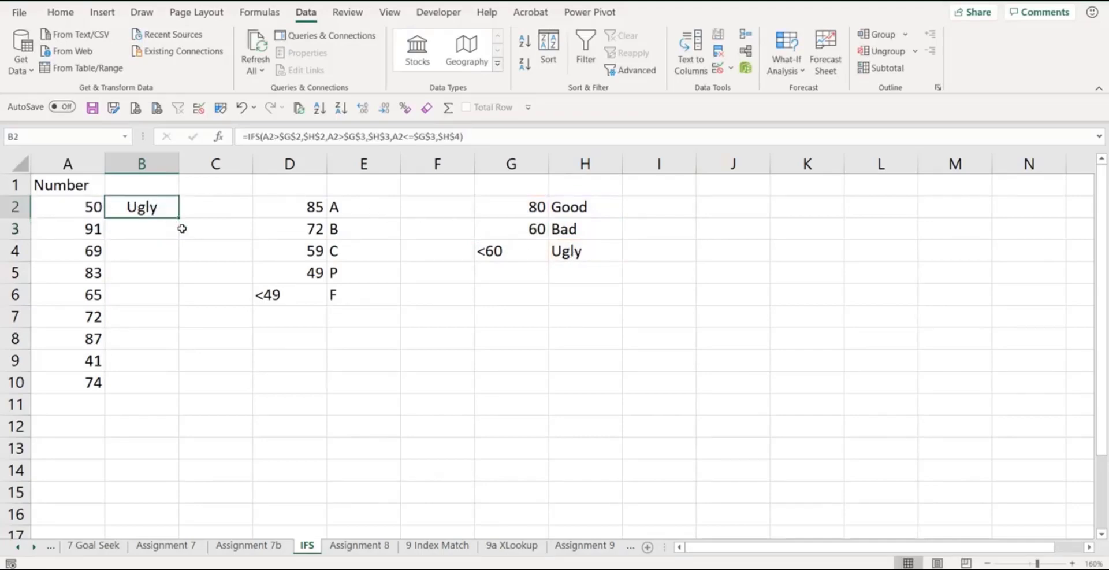
left_click_drag(180, 217, 174, 400)
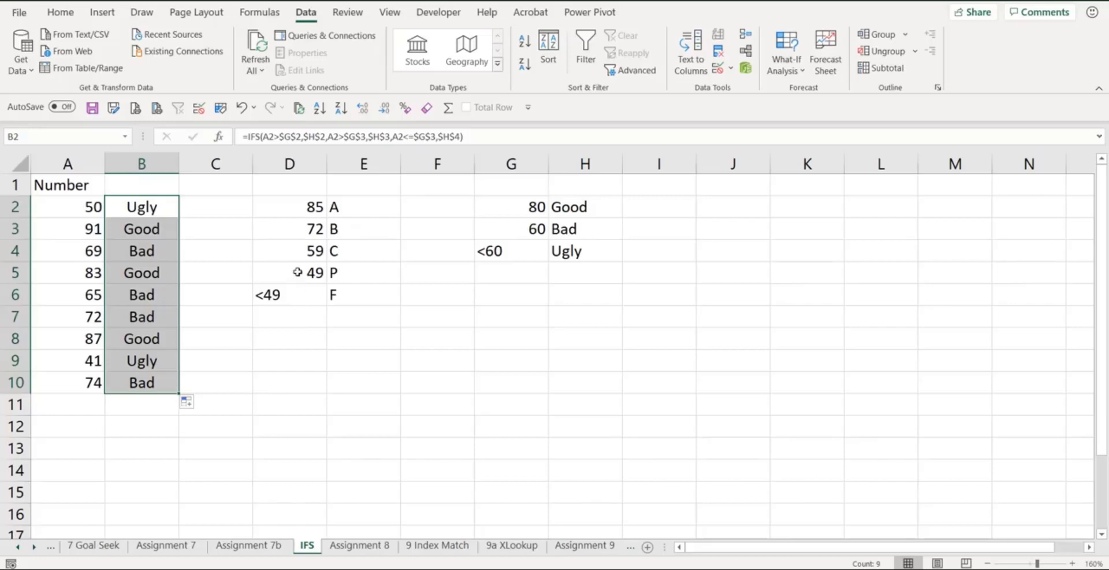
- On the Assignment 8 sheet, start an IFS formula in cell C6 of the Discount column
left_click(368, 550)
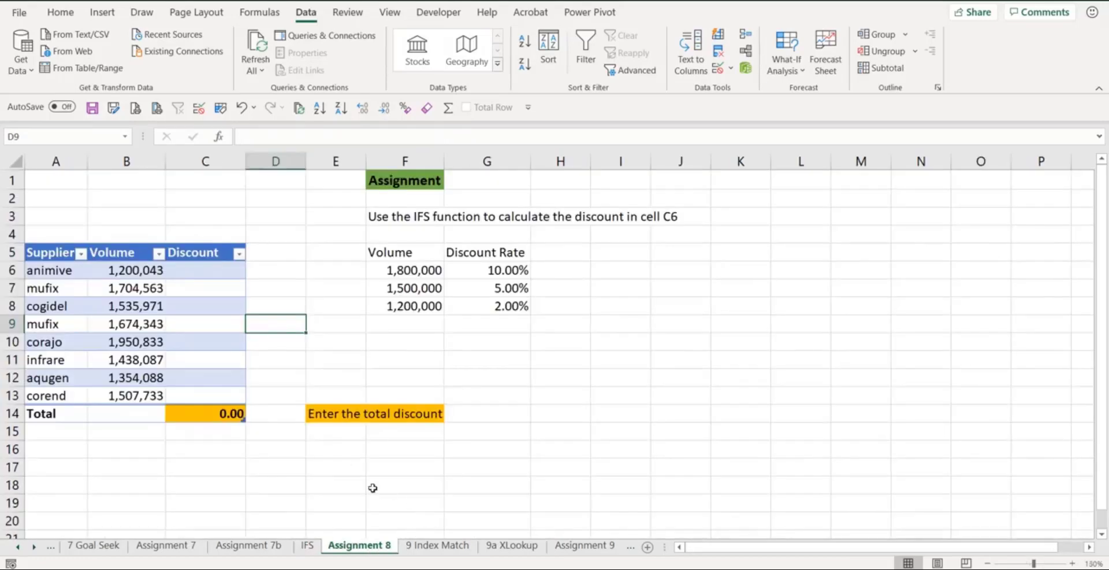
left_click(202, 275)
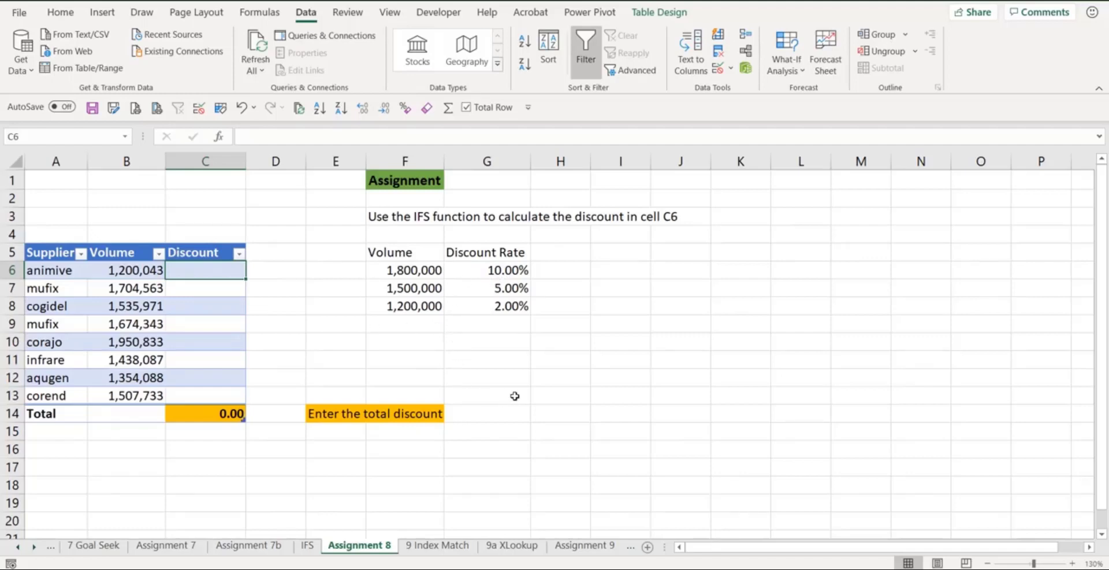
type("=if")
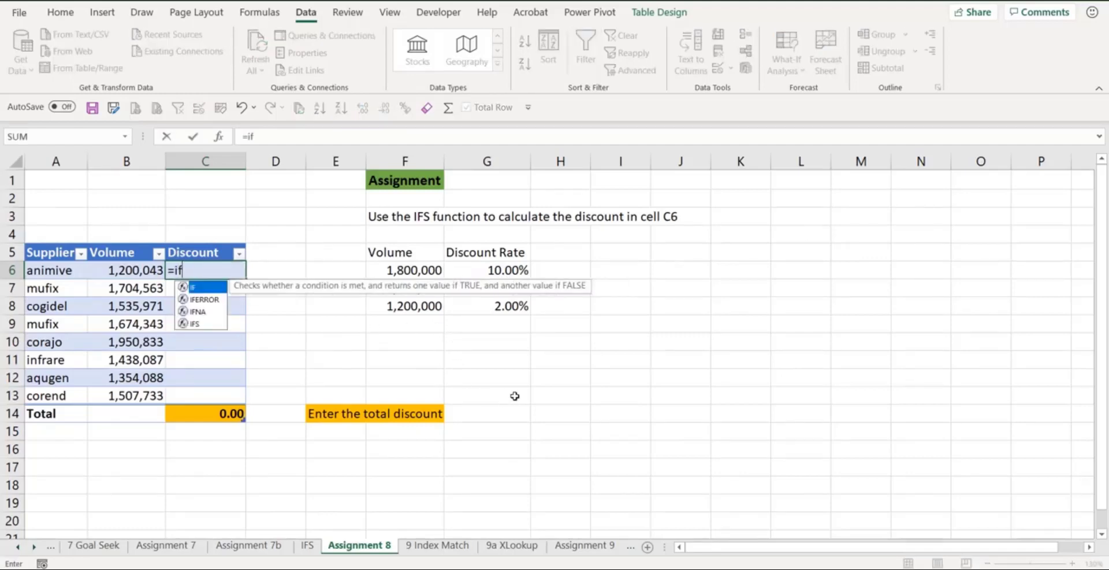
key("Down")
key("Down")
key("Down")
key("Tab")
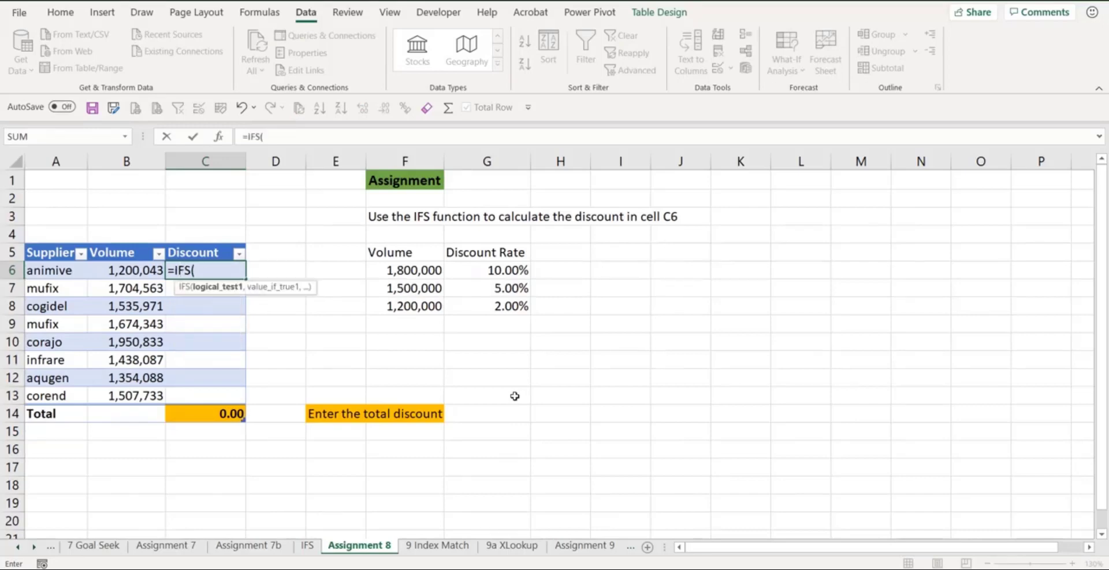
left_click(126, 271)
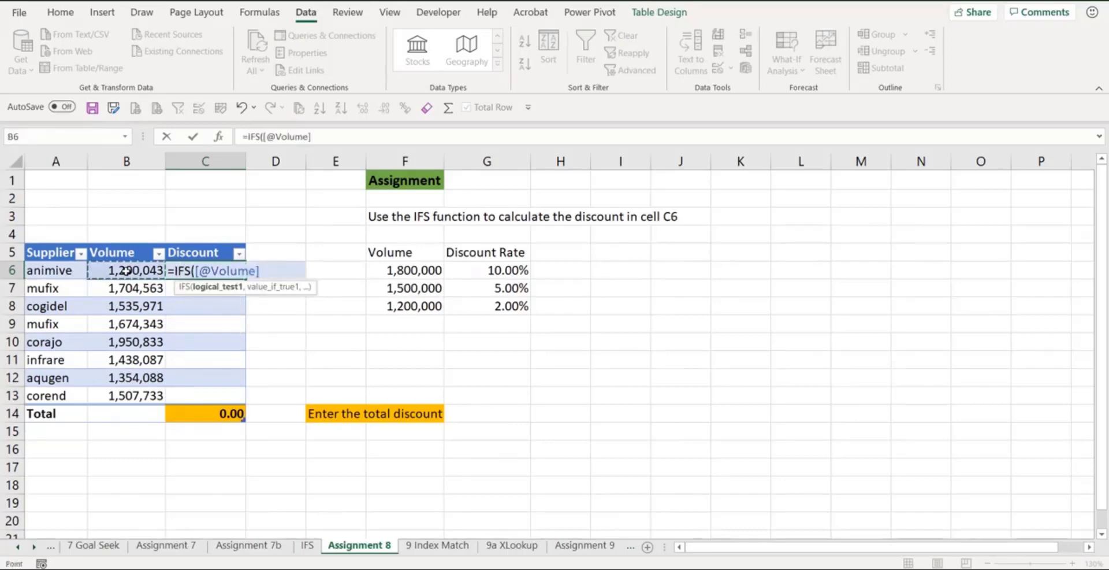
type(">")
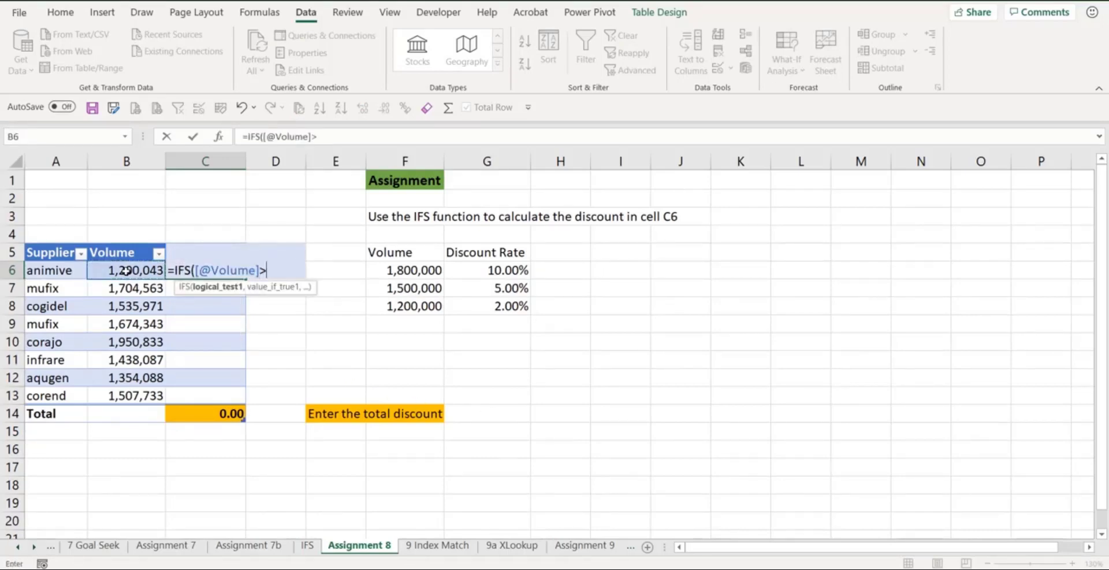
left_click(407, 270)
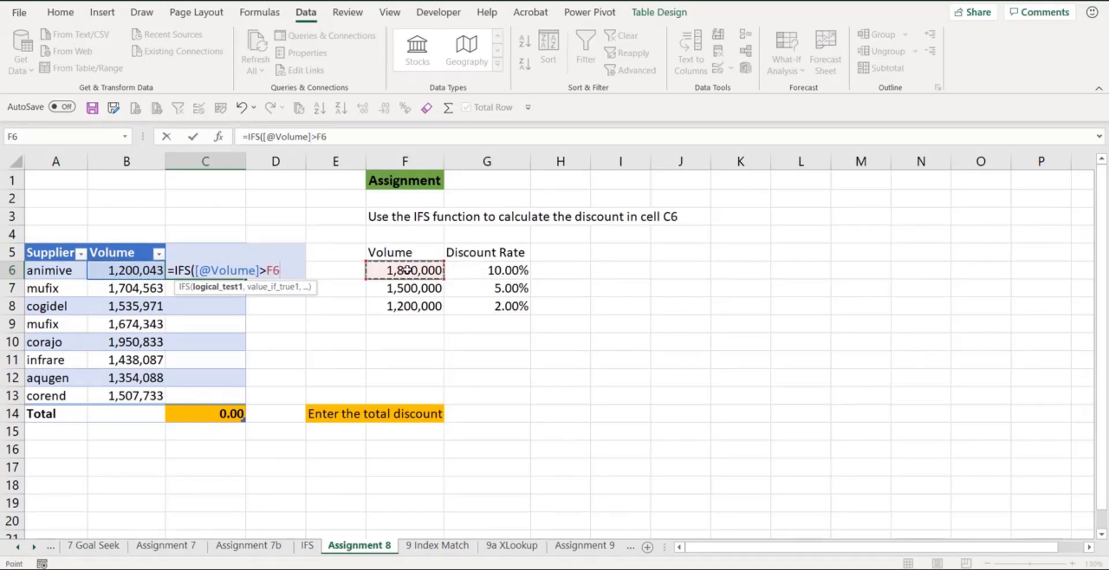
key("F4")
type(",")
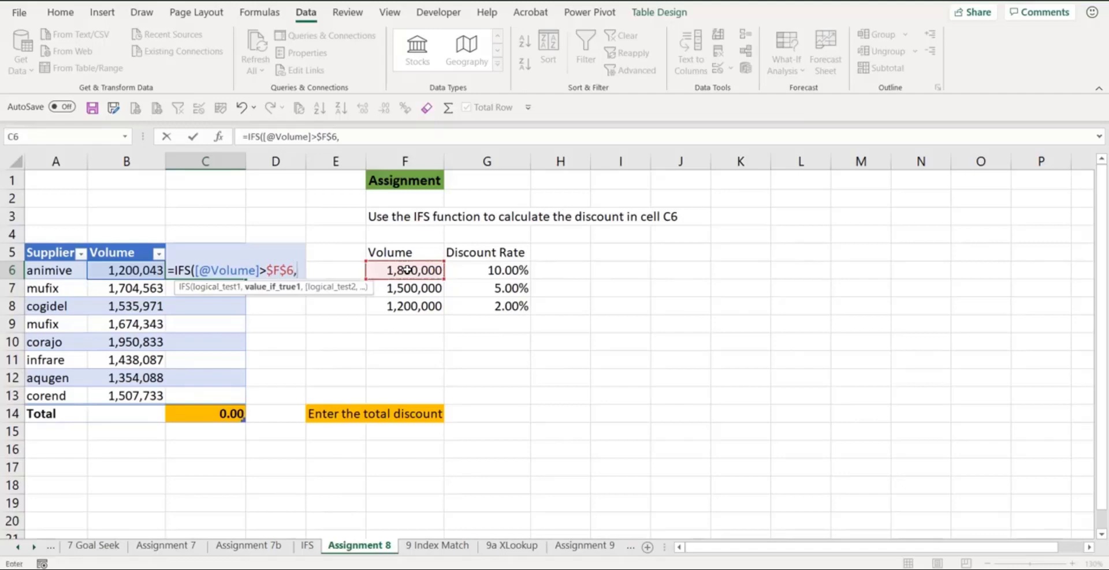
left_click(131, 269)
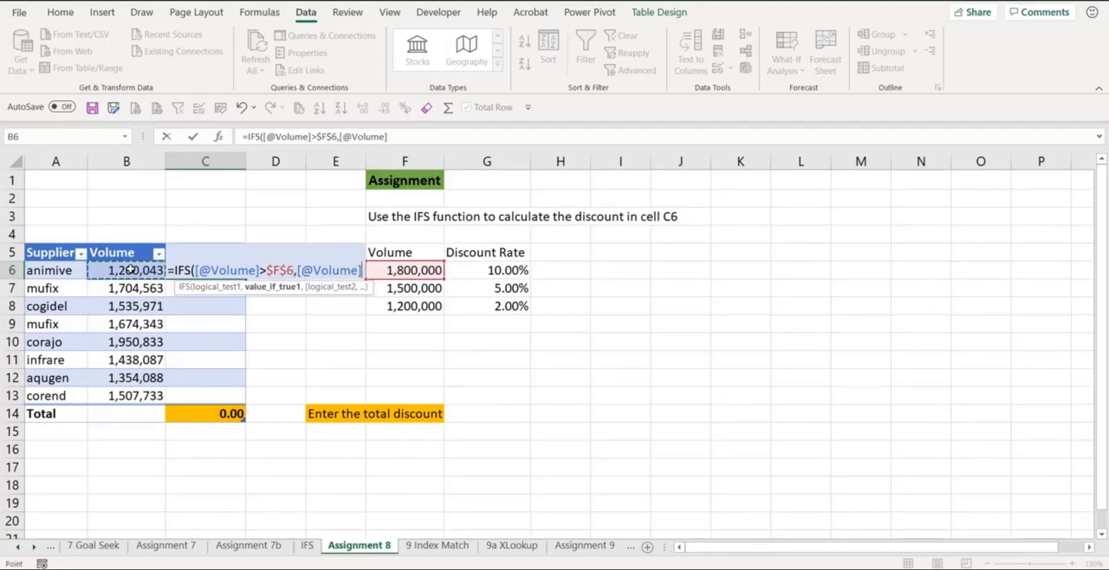
type("*")
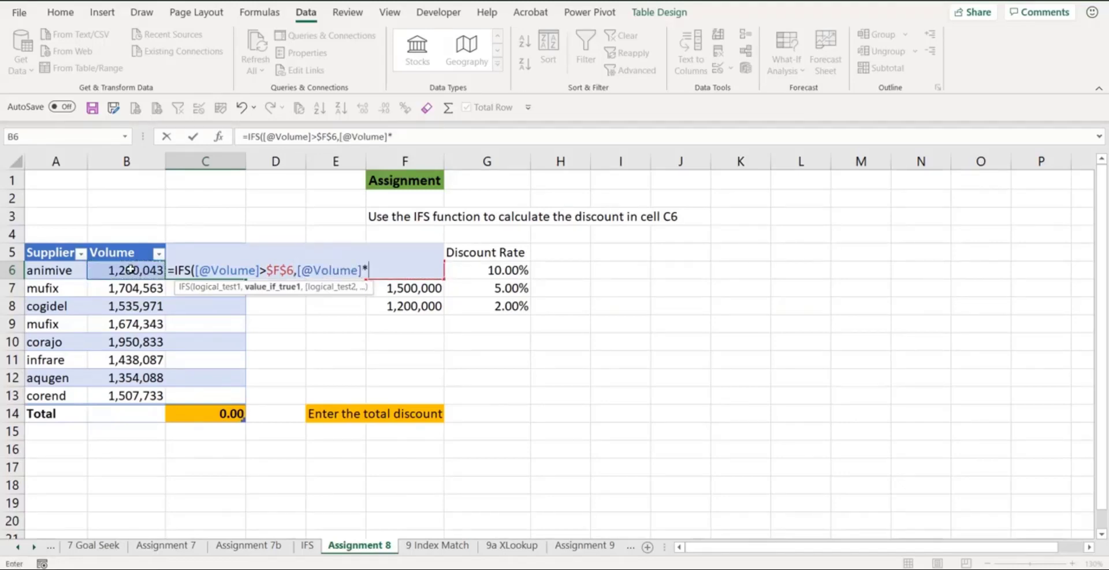
left_click(493, 272)
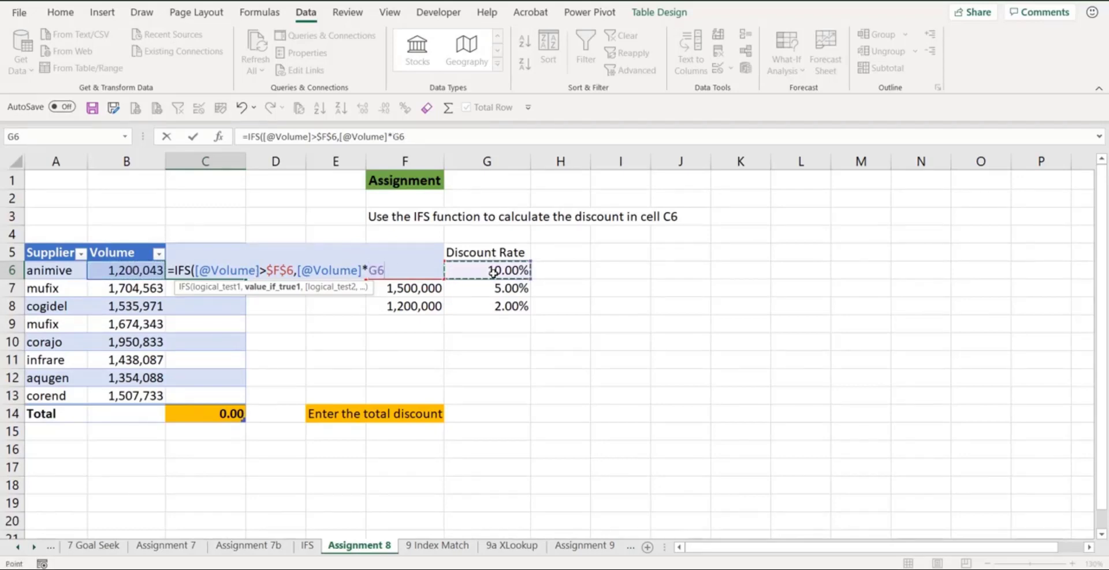
key("F4")
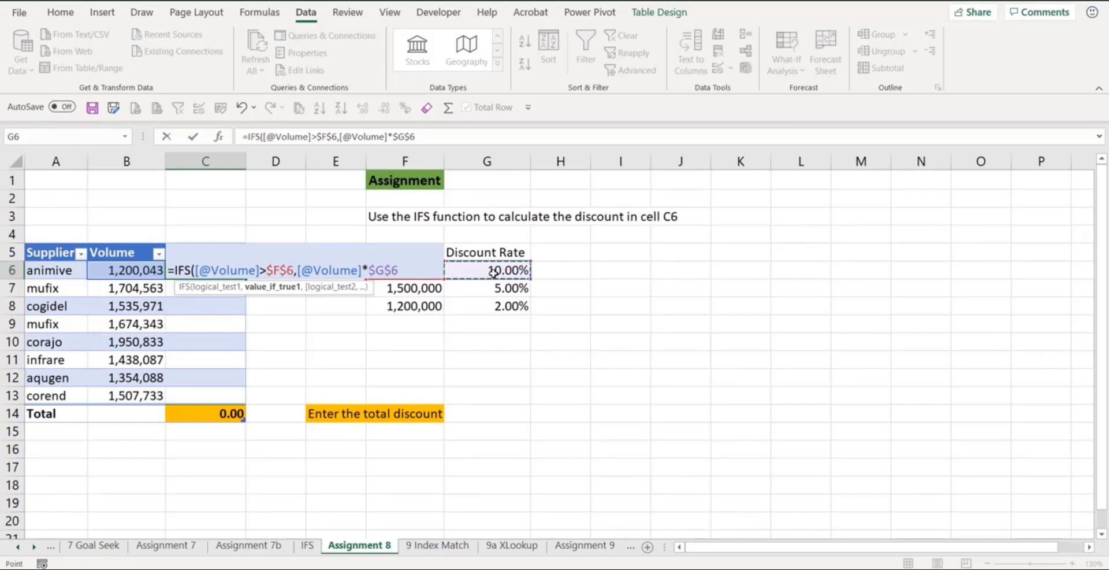
type(",")
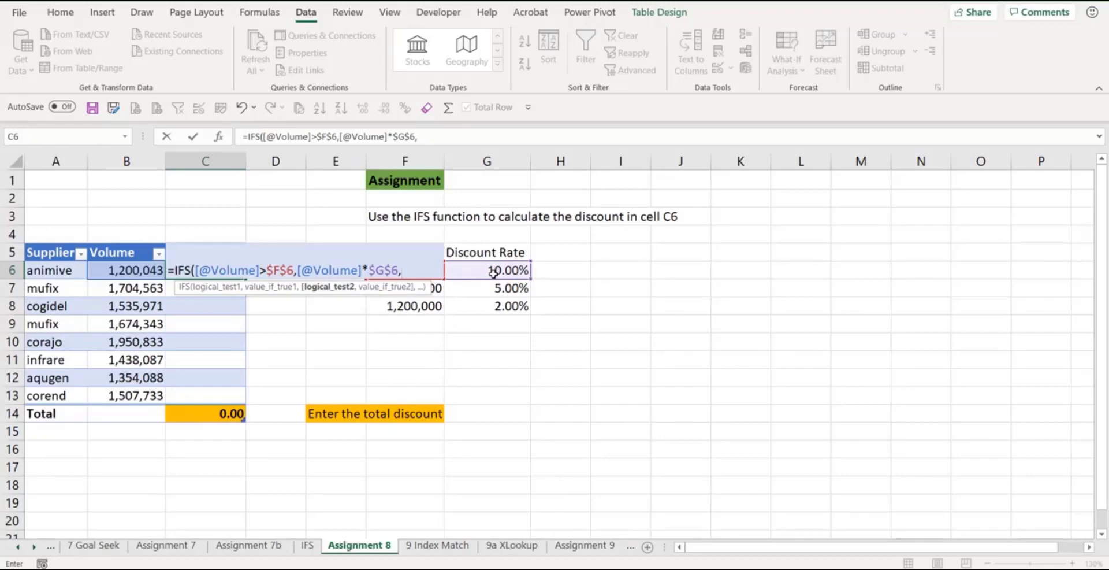
left_click(134, 275)
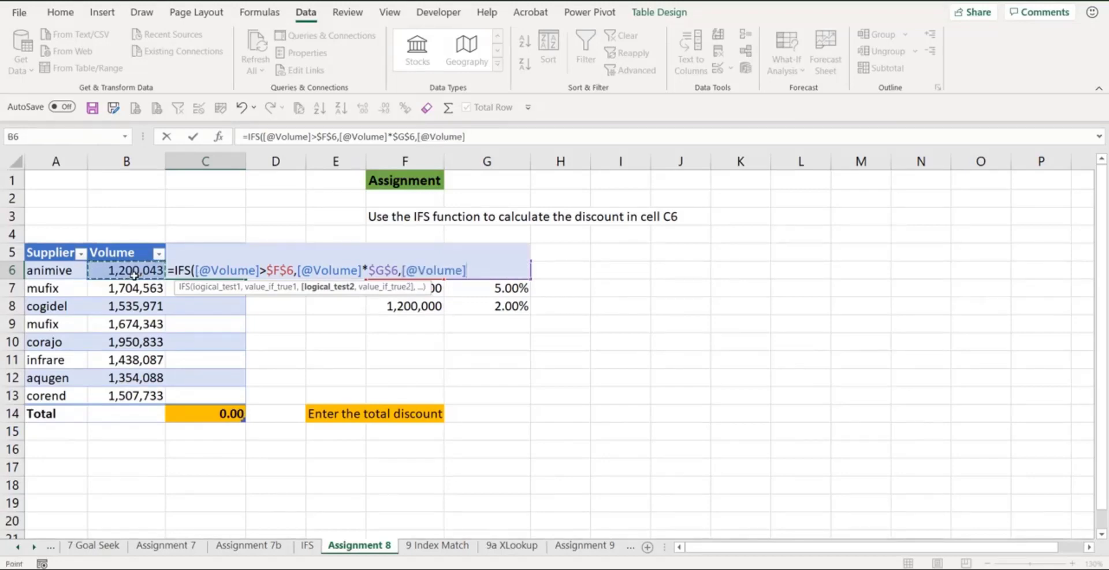
type(">")
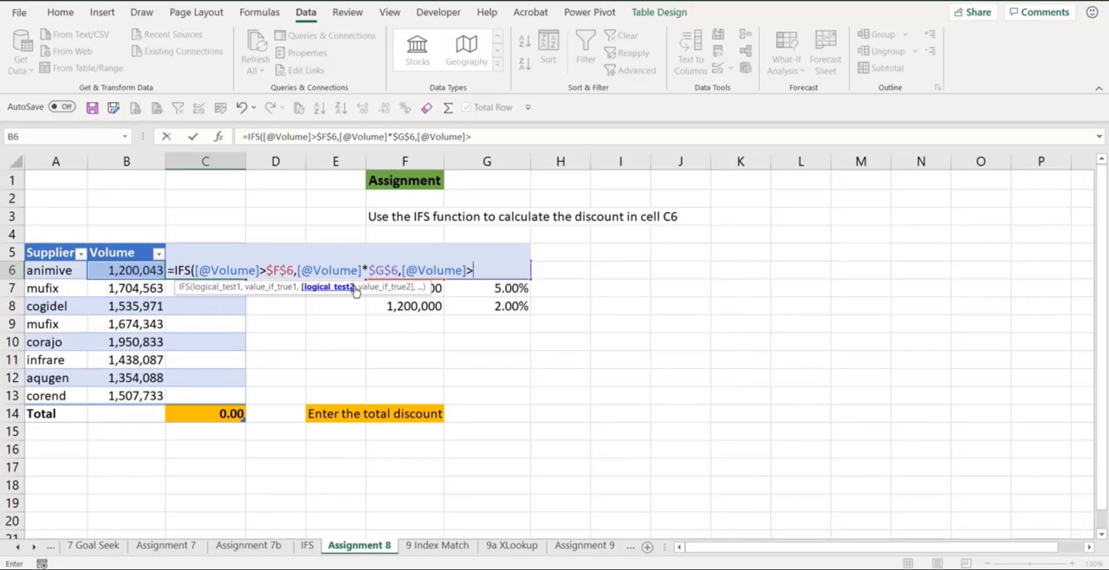
left_click_drag(359, 288, 368, 327)
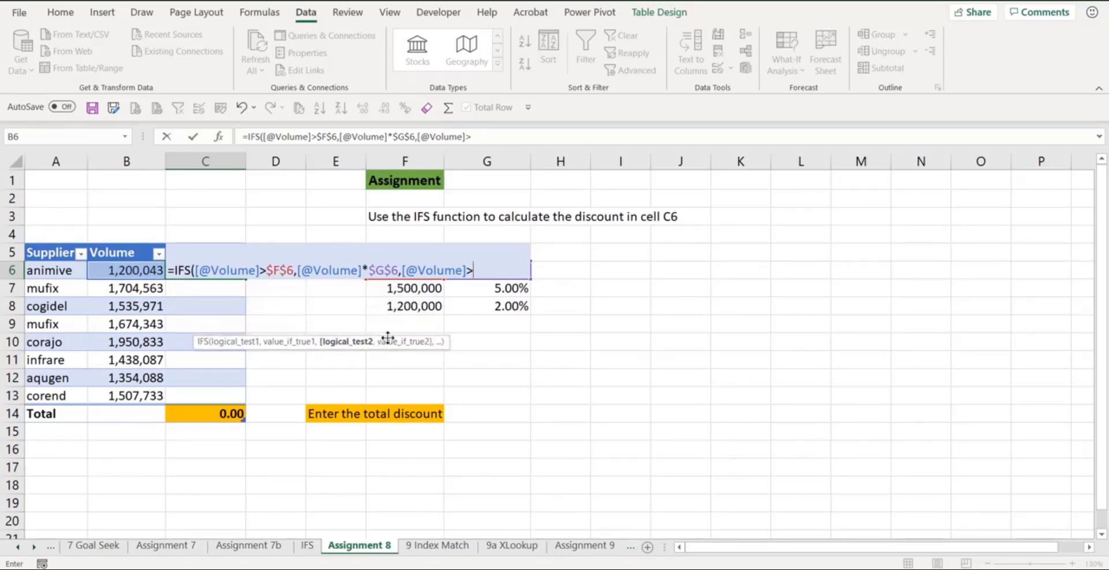
left_click(421, 289)
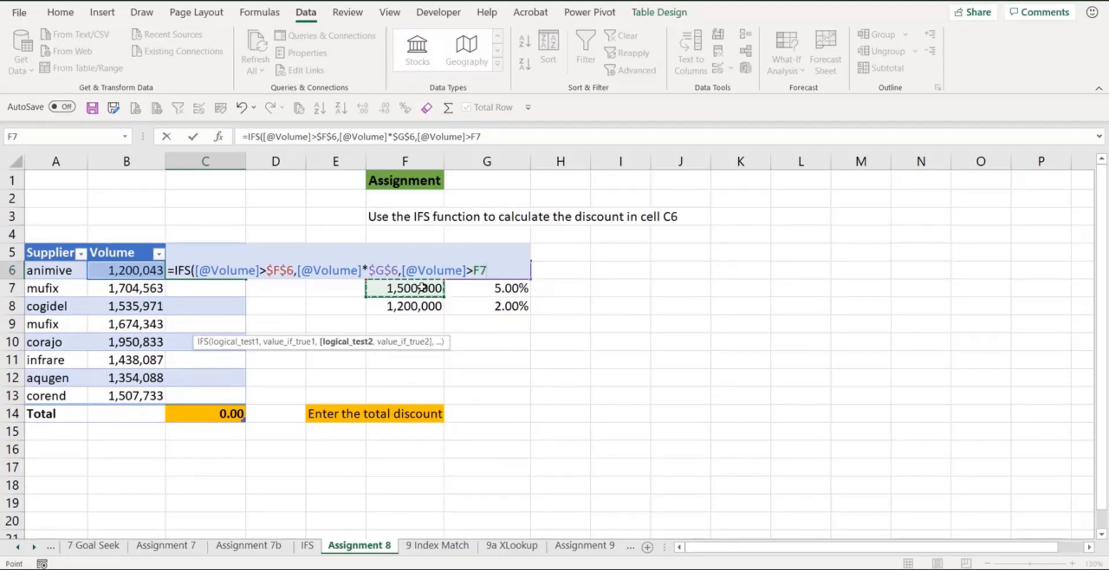
key("F4")
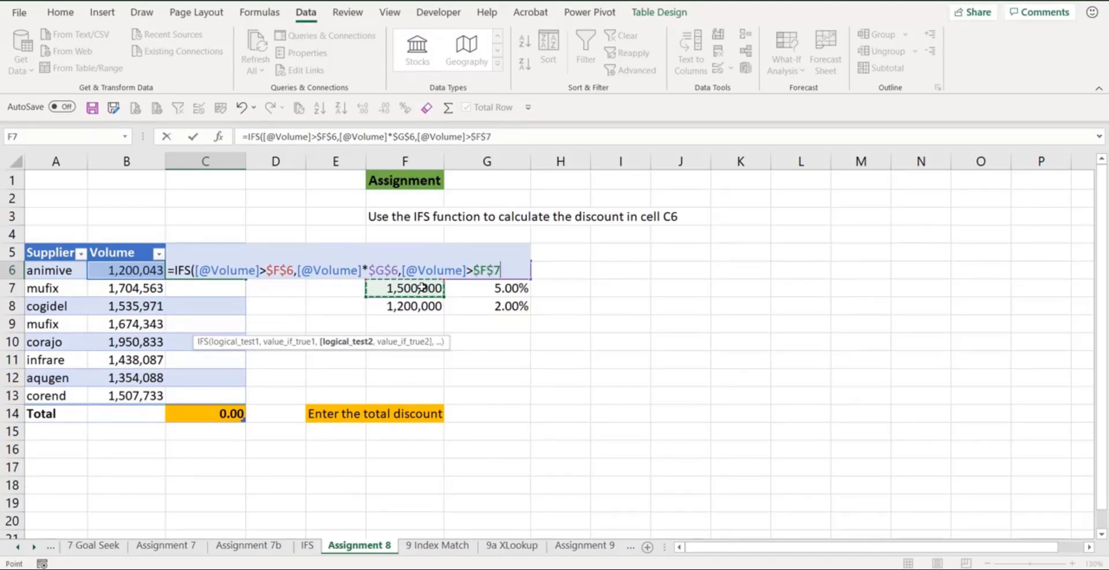
type(",")
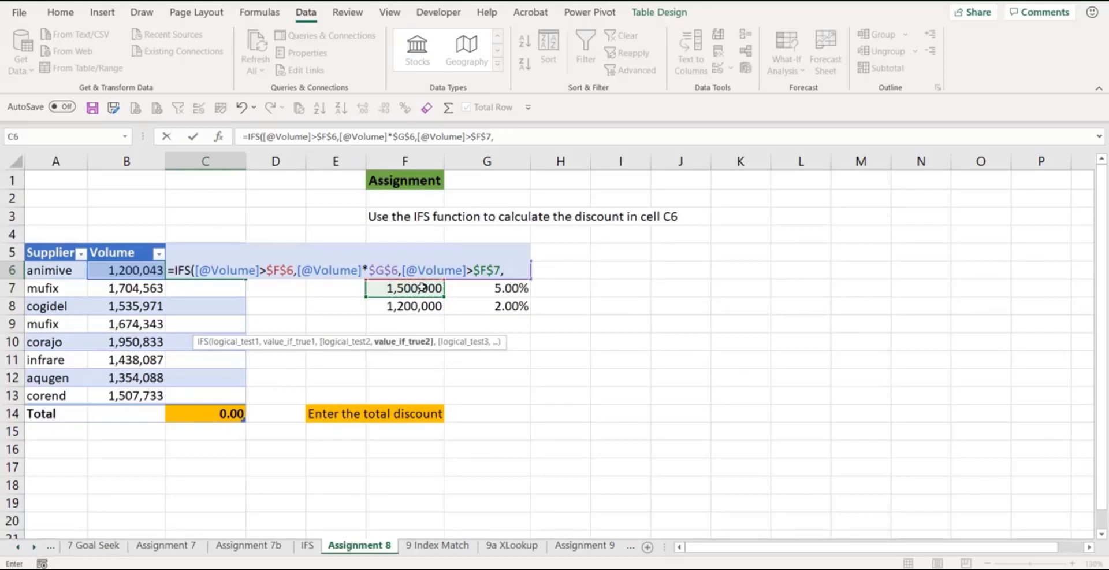
left_click(138, 273)
type("*")
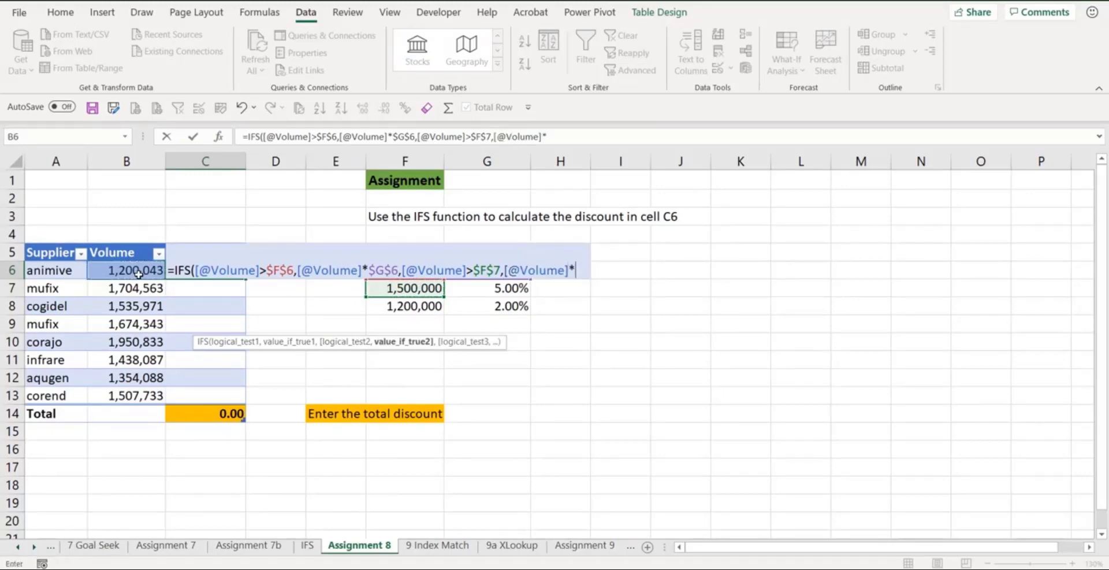
left_click(498, 288)
key("F4")
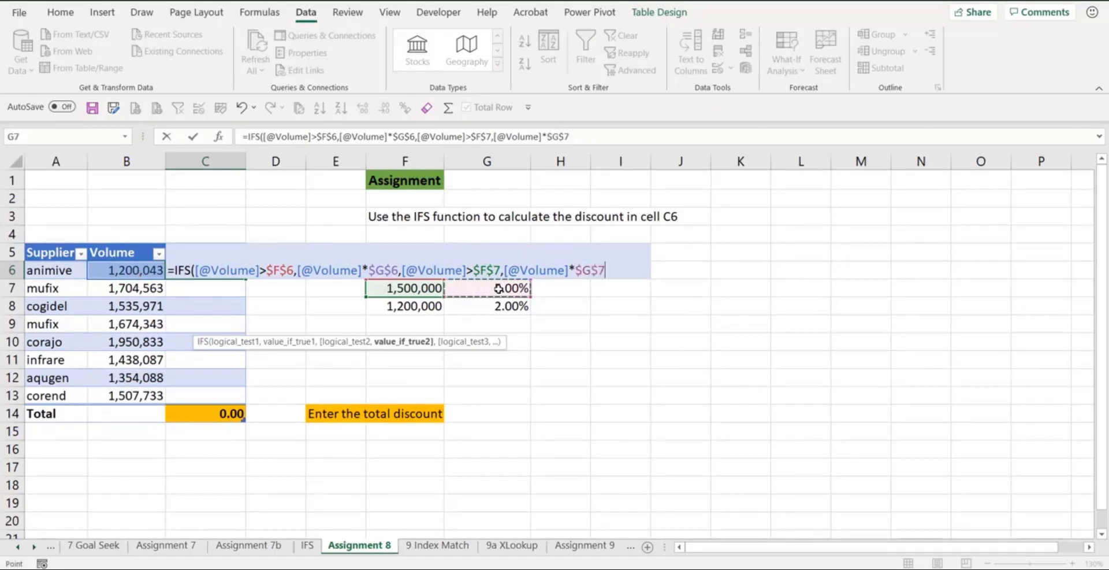
type(",")
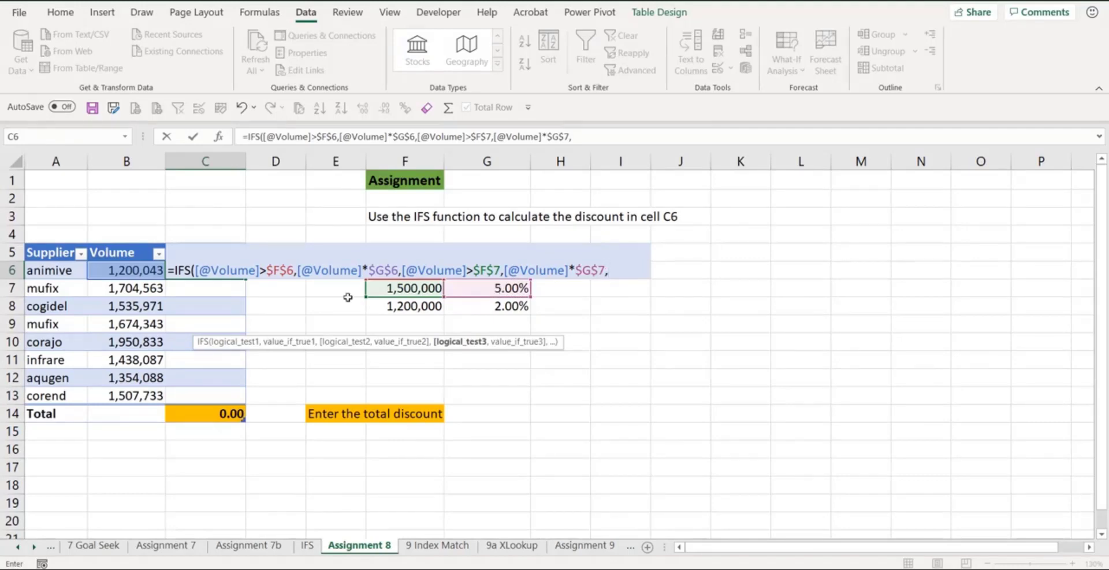
left_click(142, 273)
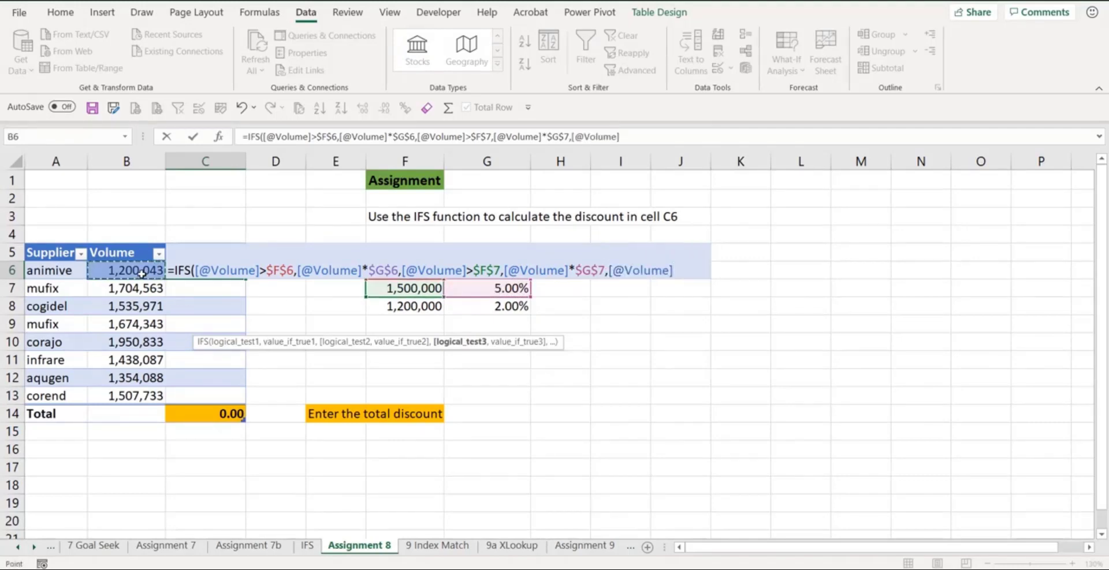
type(">")
left_click(427, 310)
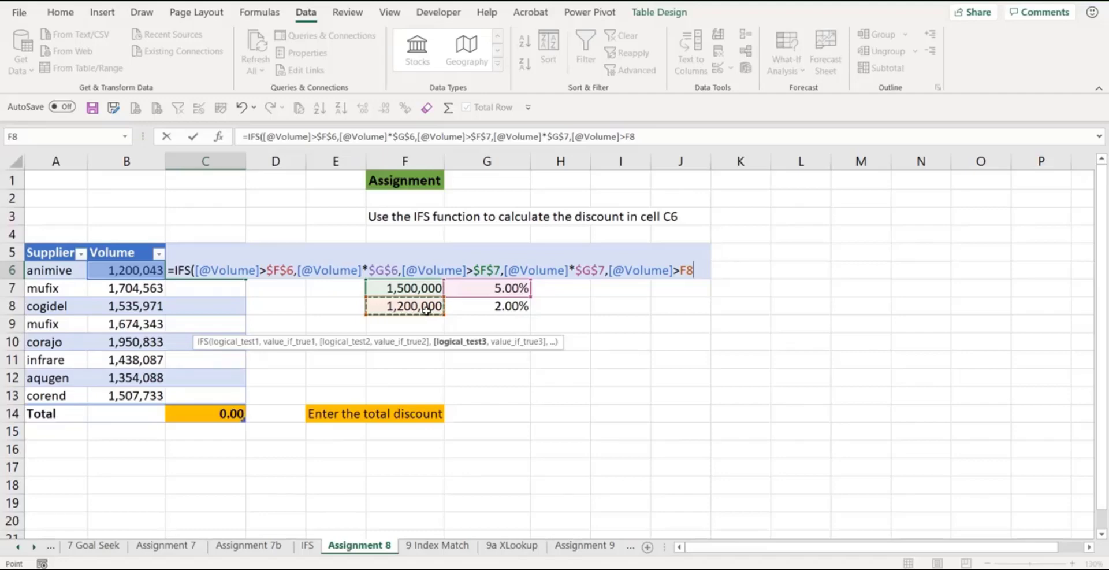
key("F4")
type(",")
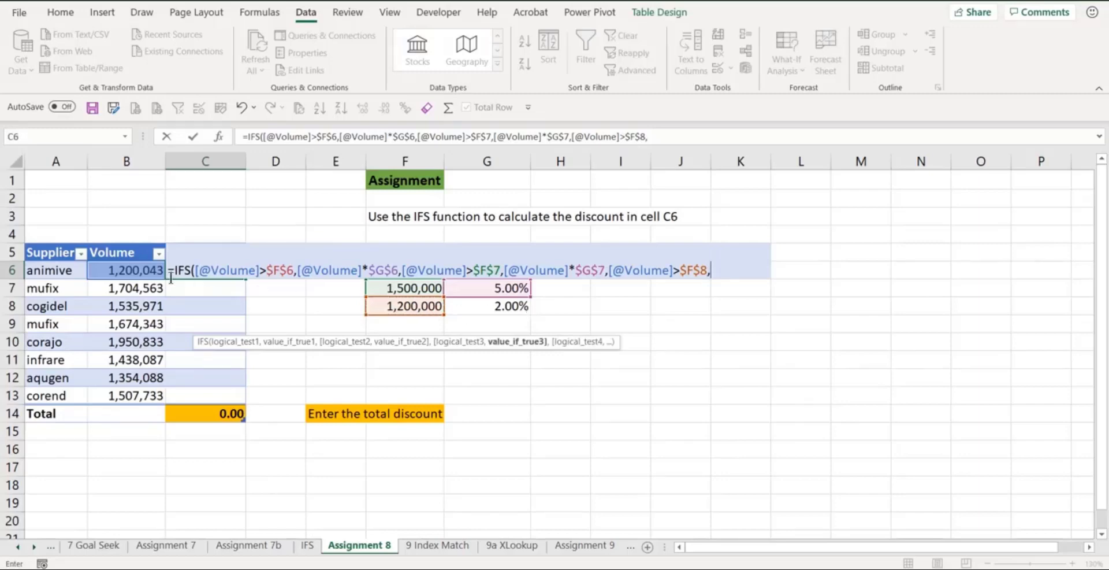
left_click(125, 272)
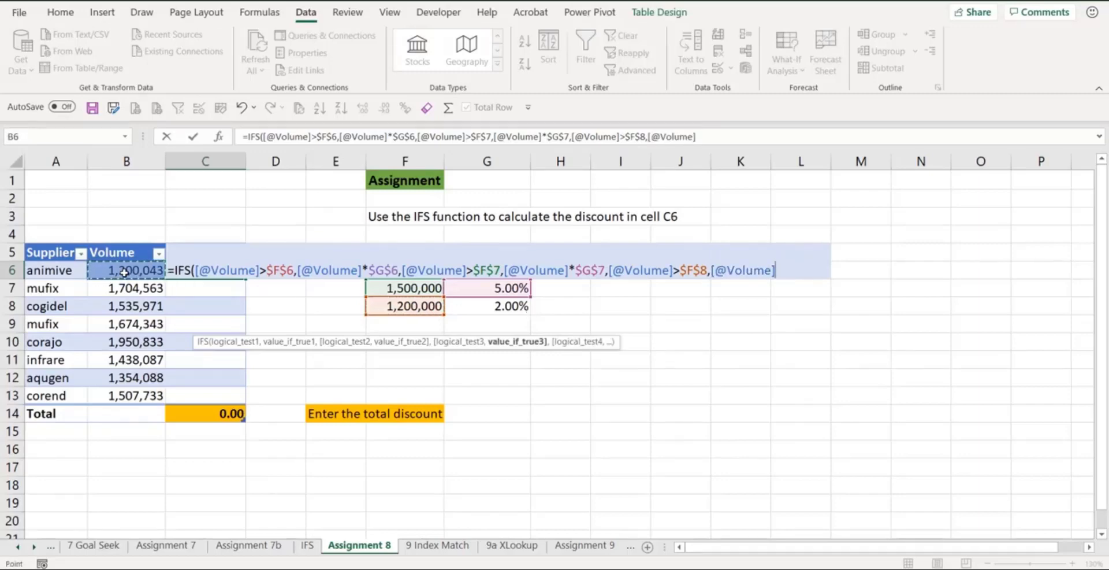
type("*")
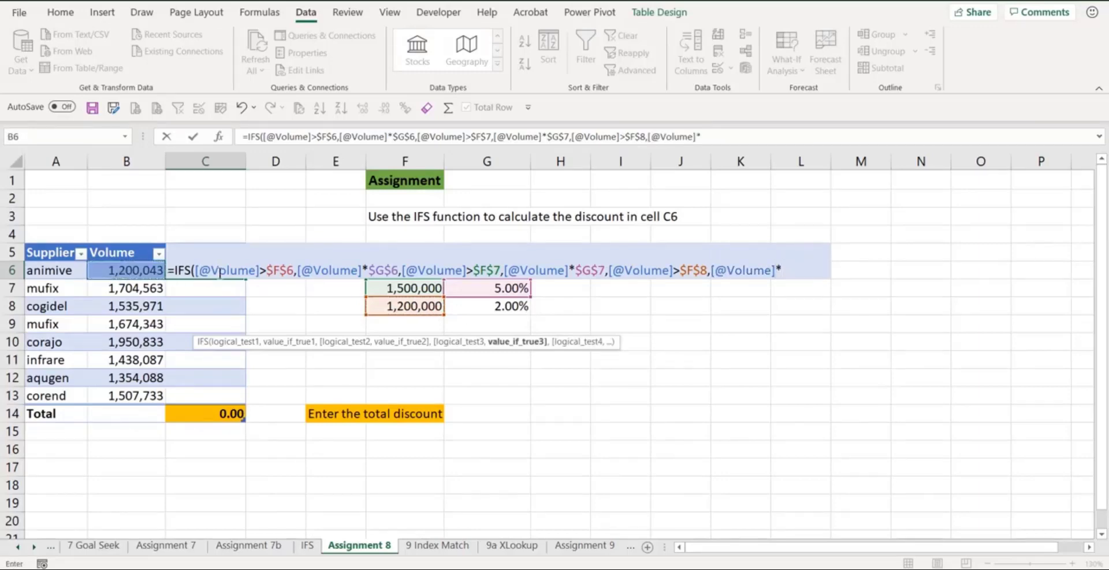
left_click(489, 304)
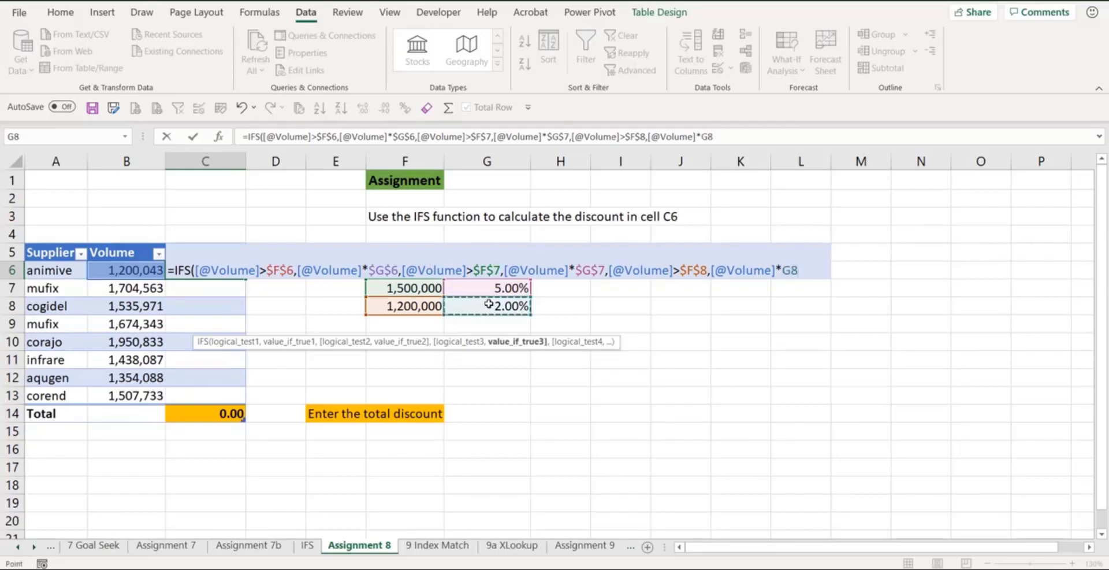
key("F4")
type(",")
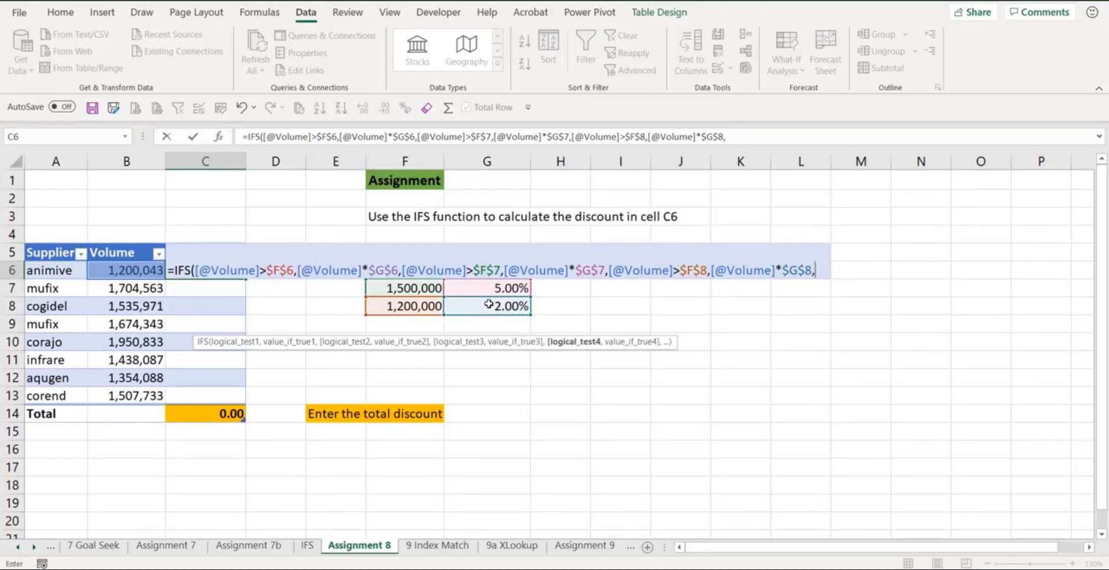
left_click(123, 275)
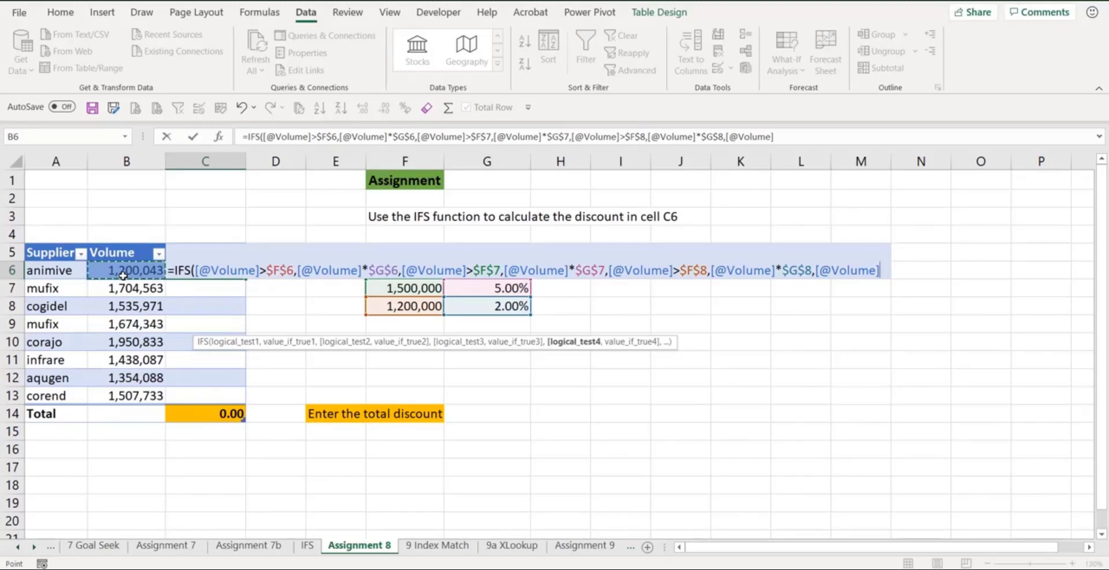
type("<=")
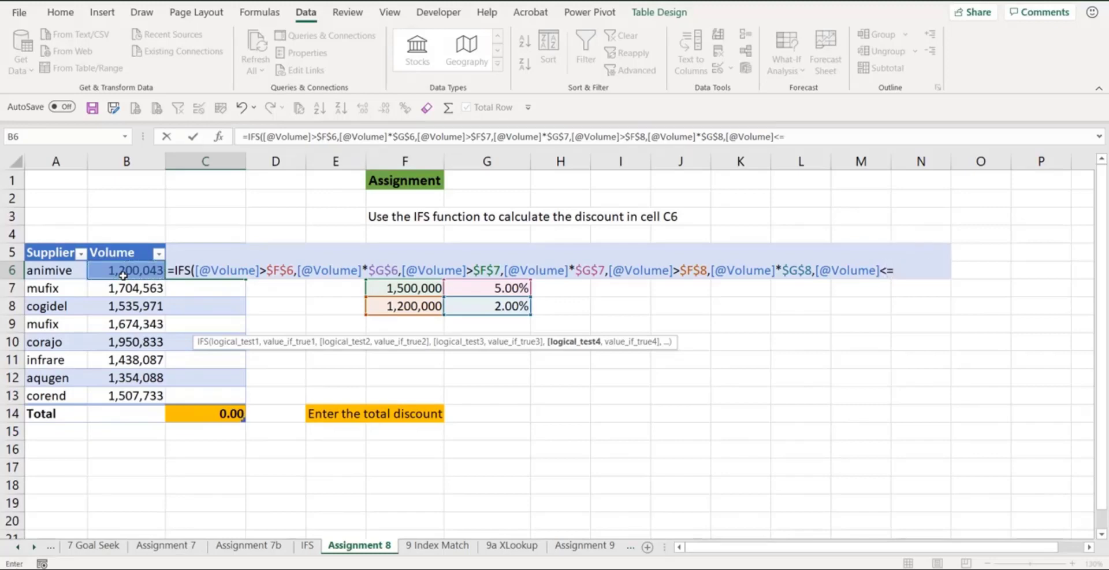
left_click(399, 306)
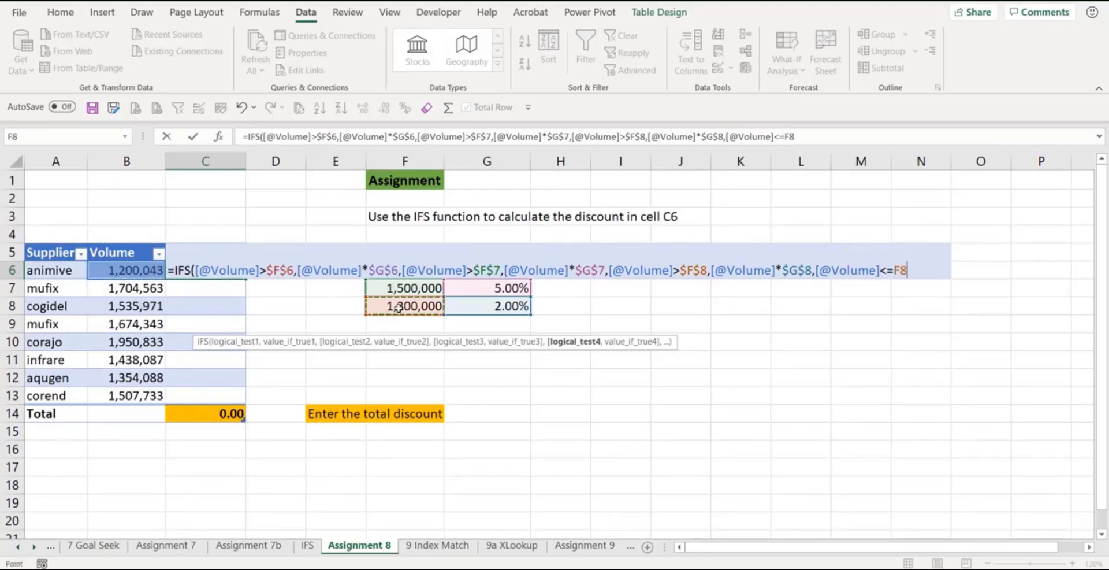
type(",")
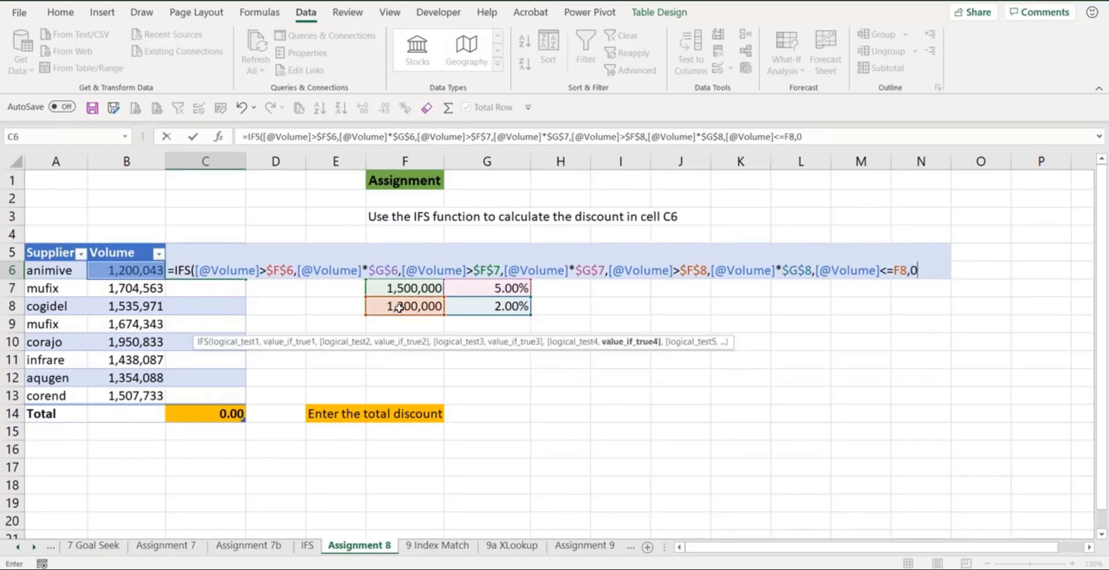
type("0)")
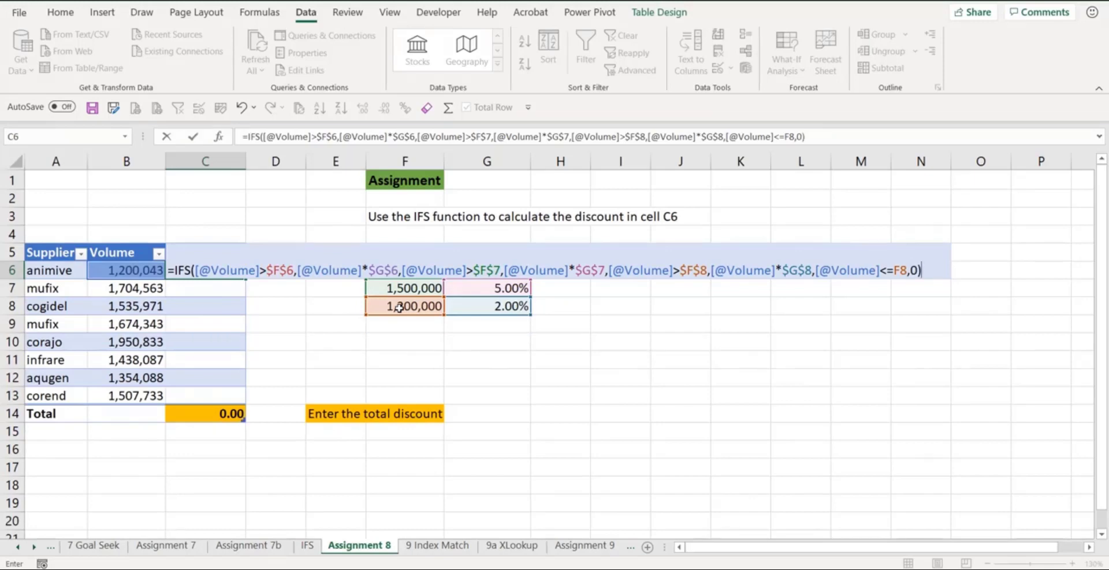
key("Return")
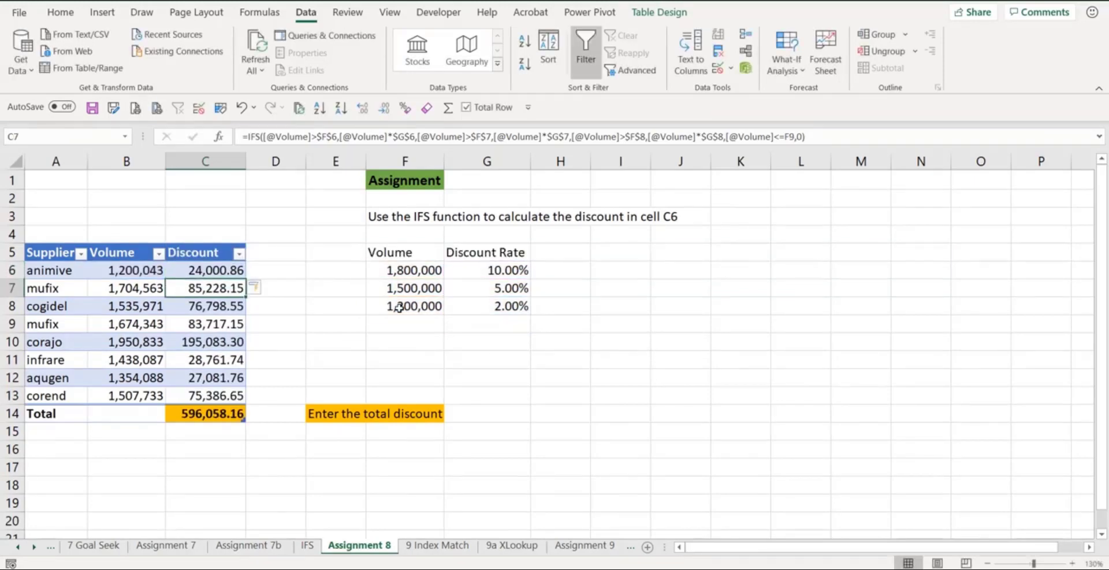